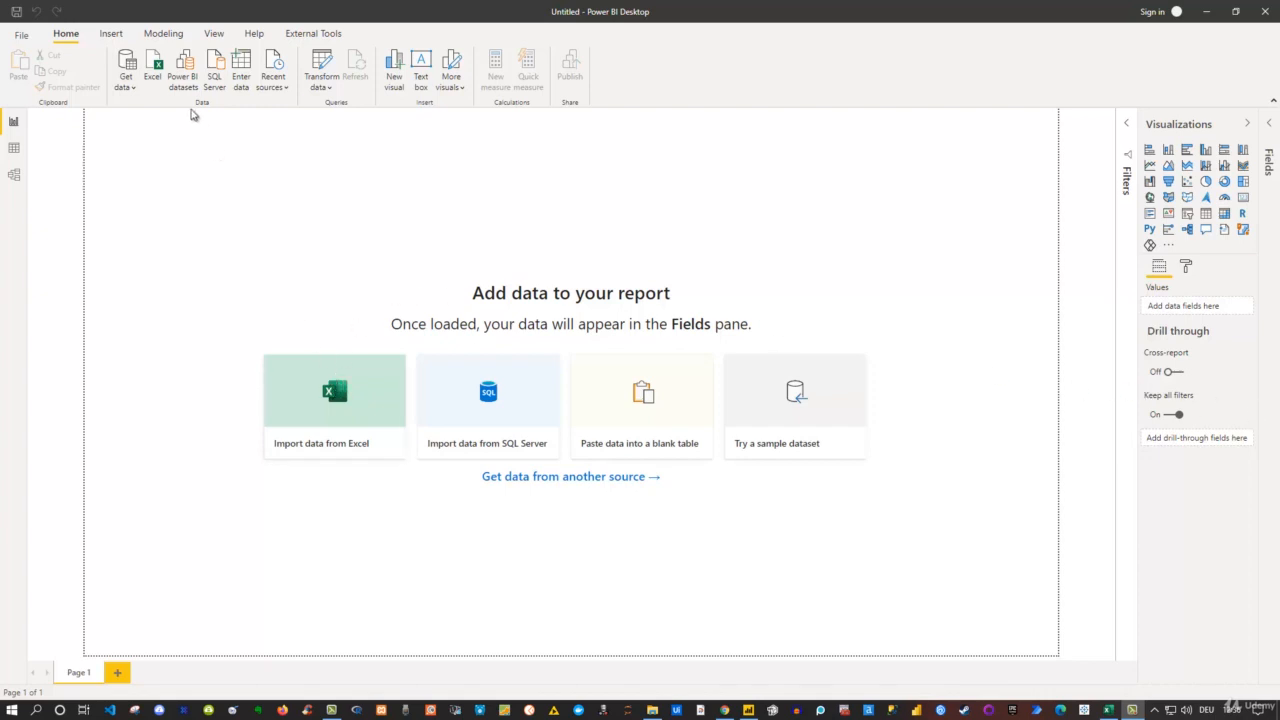
Import the Excel workbook PBI_Training_1.xlsx as the report's data source
click(133, 89)
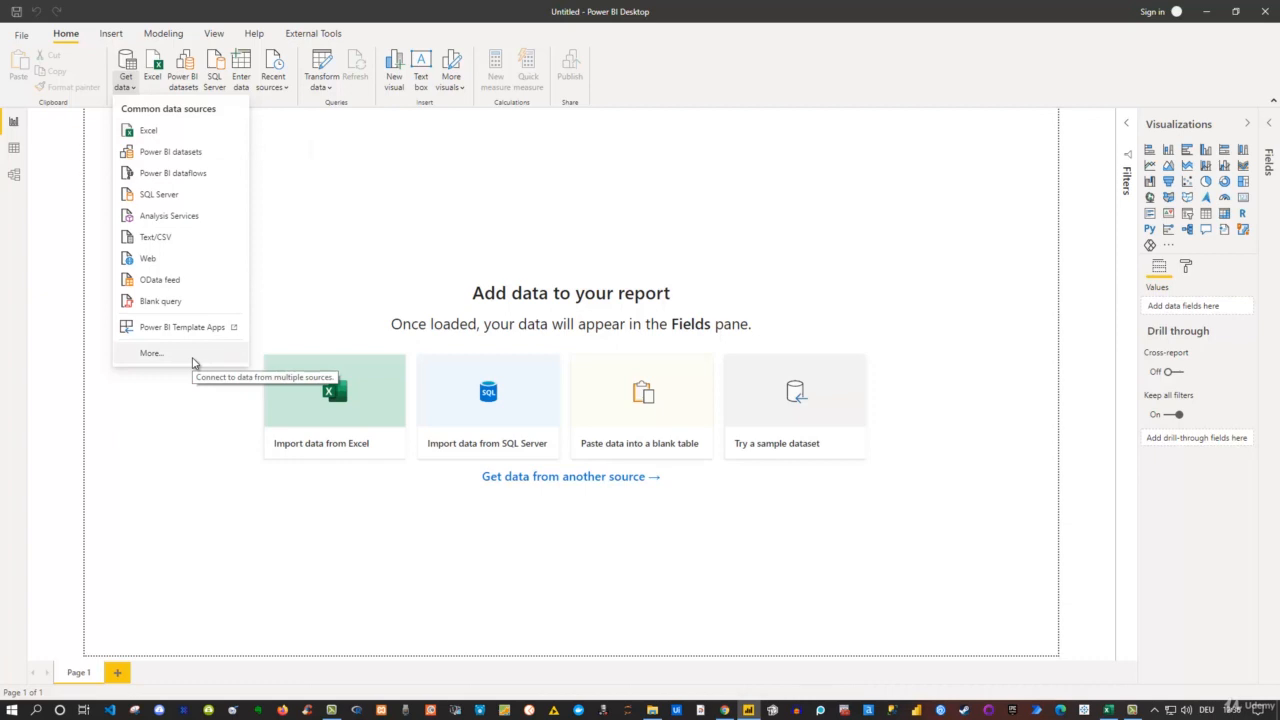
click(176, 446)
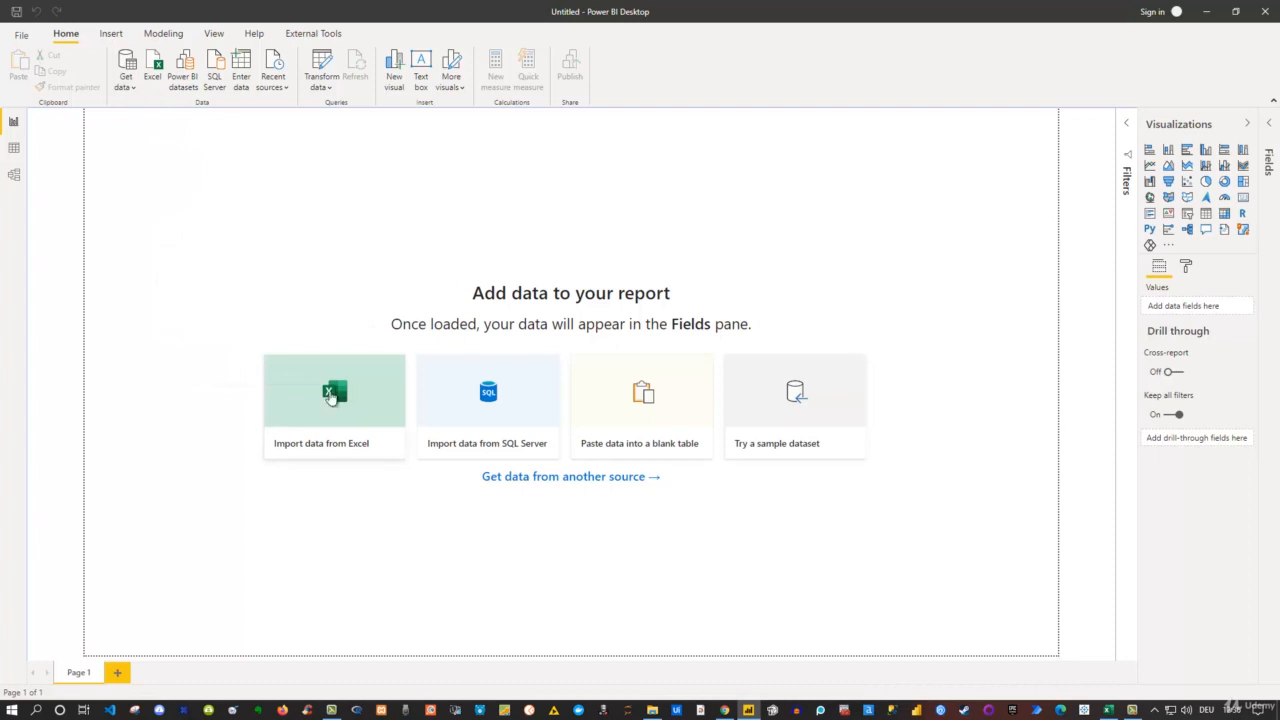
click(337, 394)
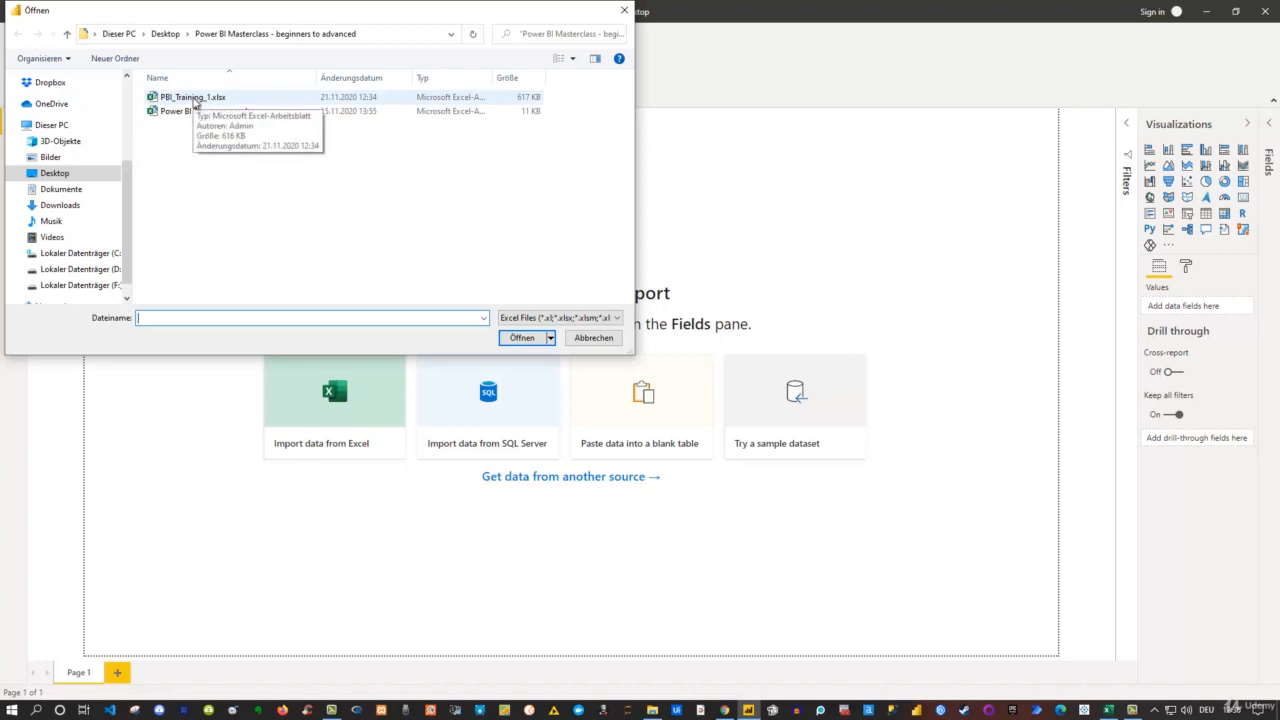
click(195, 98)
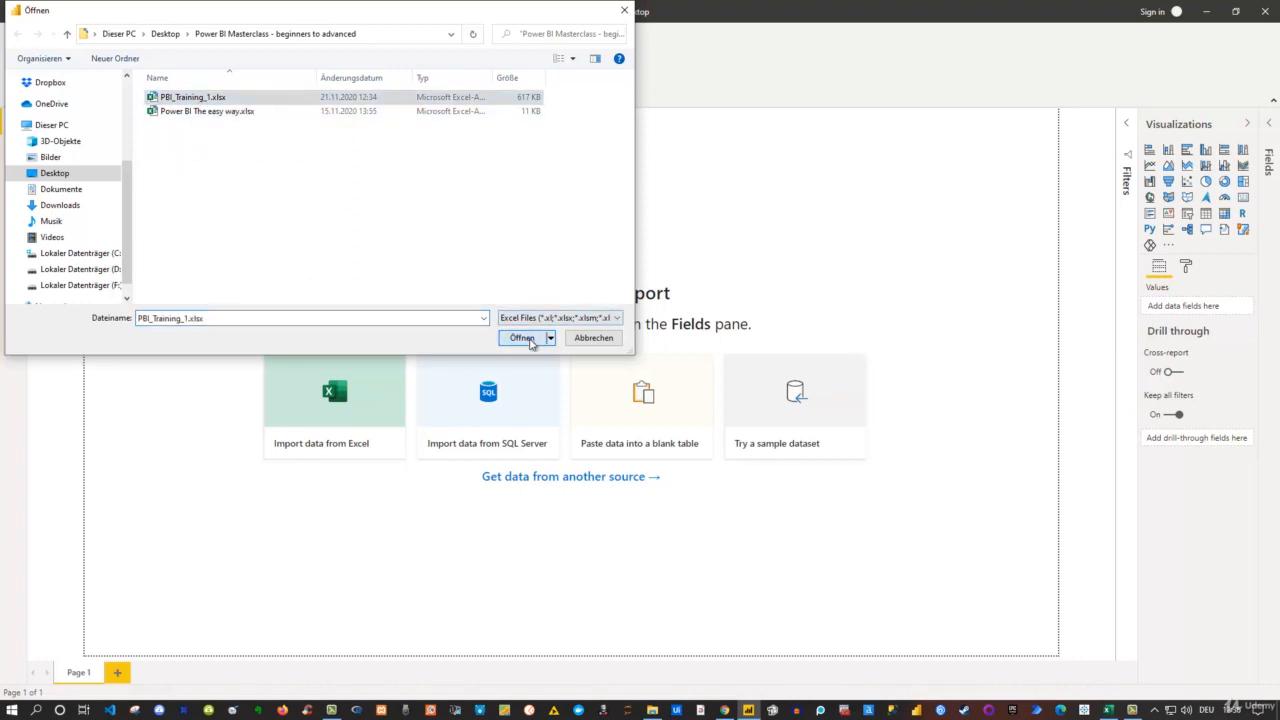
click(524, 337)
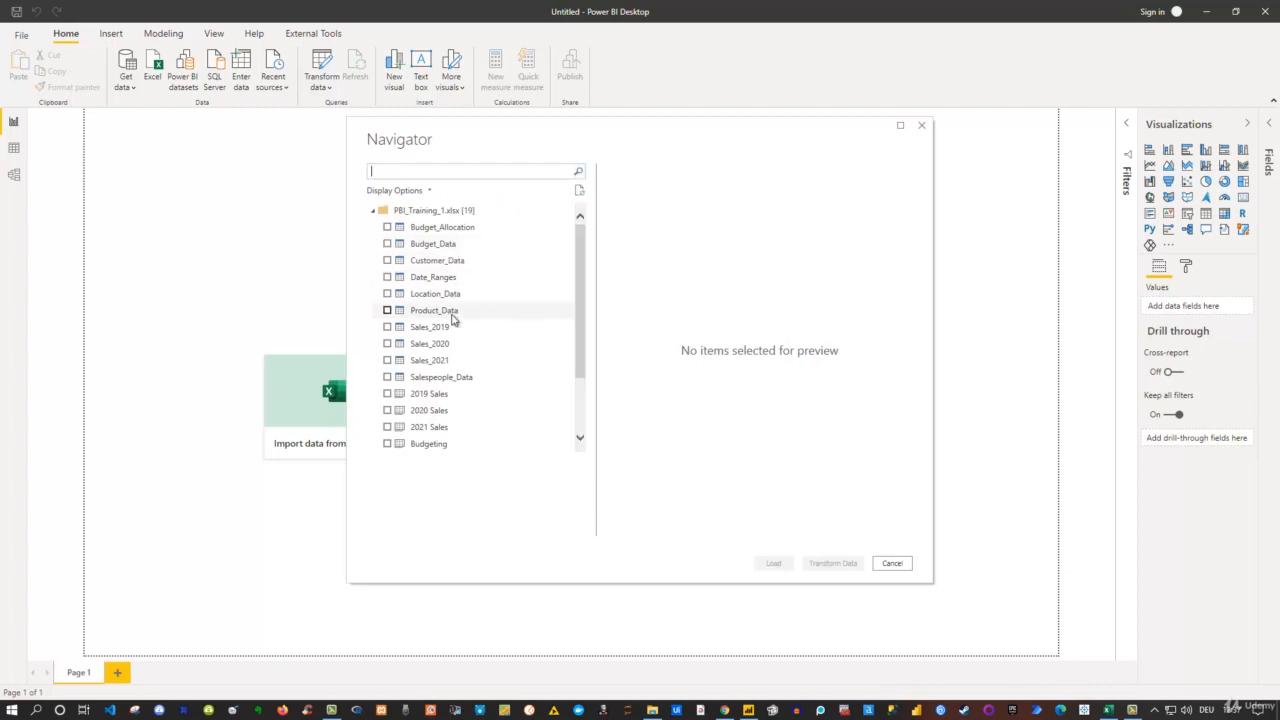
Select the tables from Location_Data through Sales_2021 in the workbook for import
scroll(448, 335, down, 2)
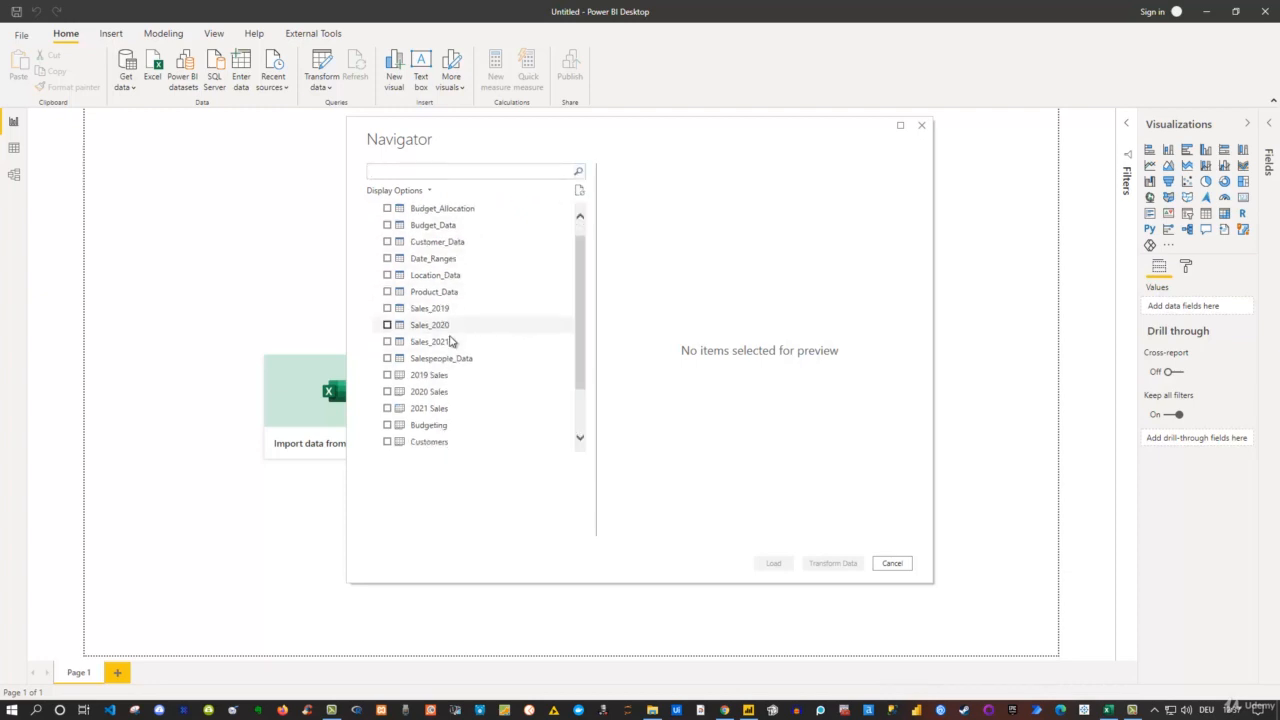
scroll(448, 335, down, 1)
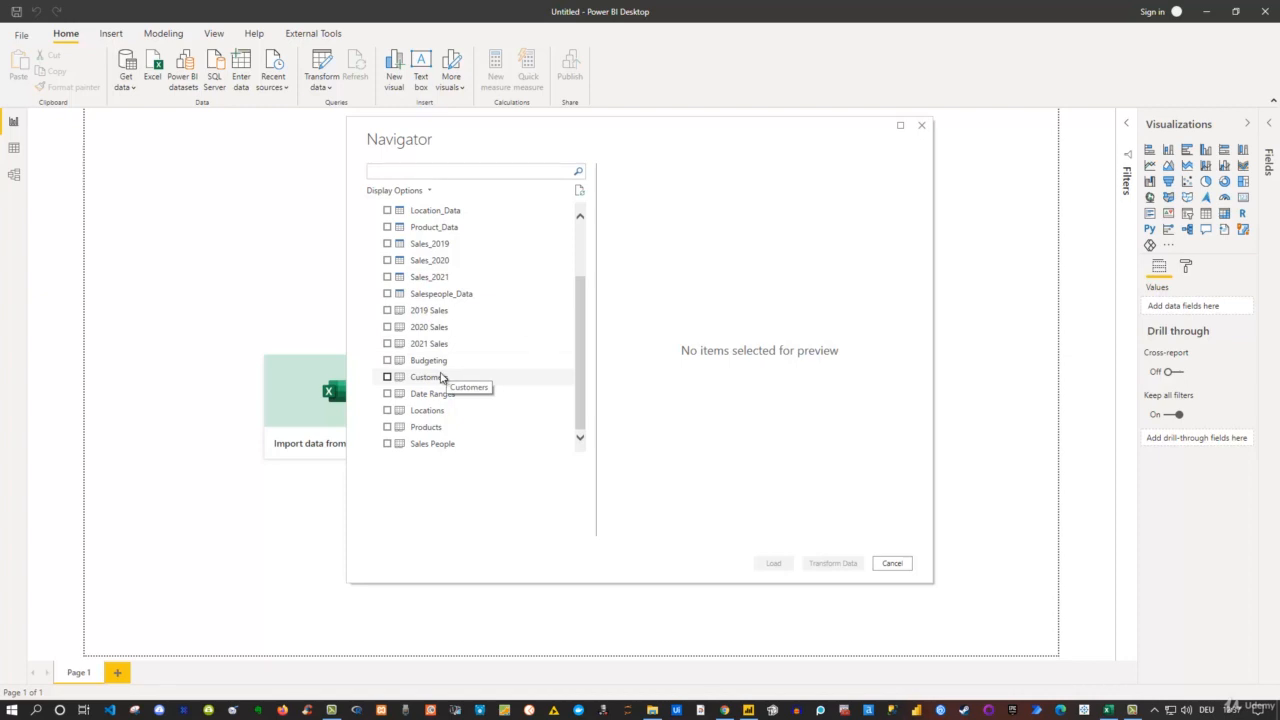
scroll(441, 377, up, 1)
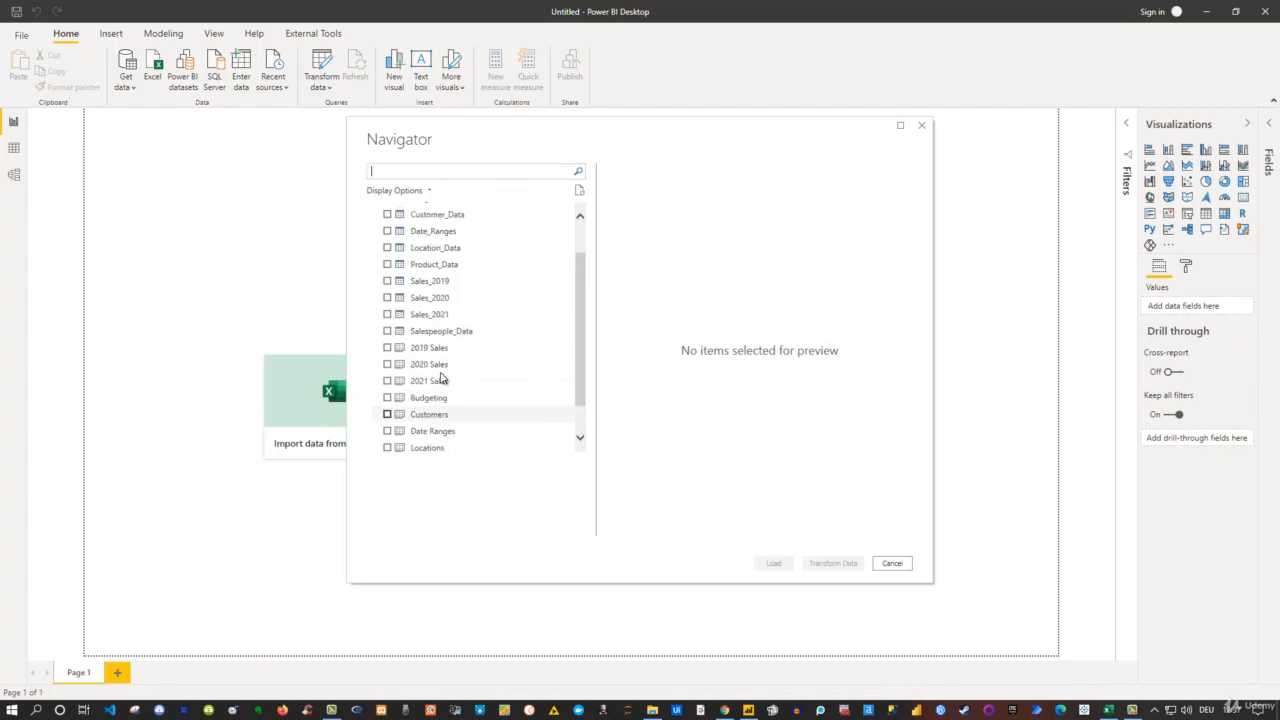
scroll(437, 372, up, 2)
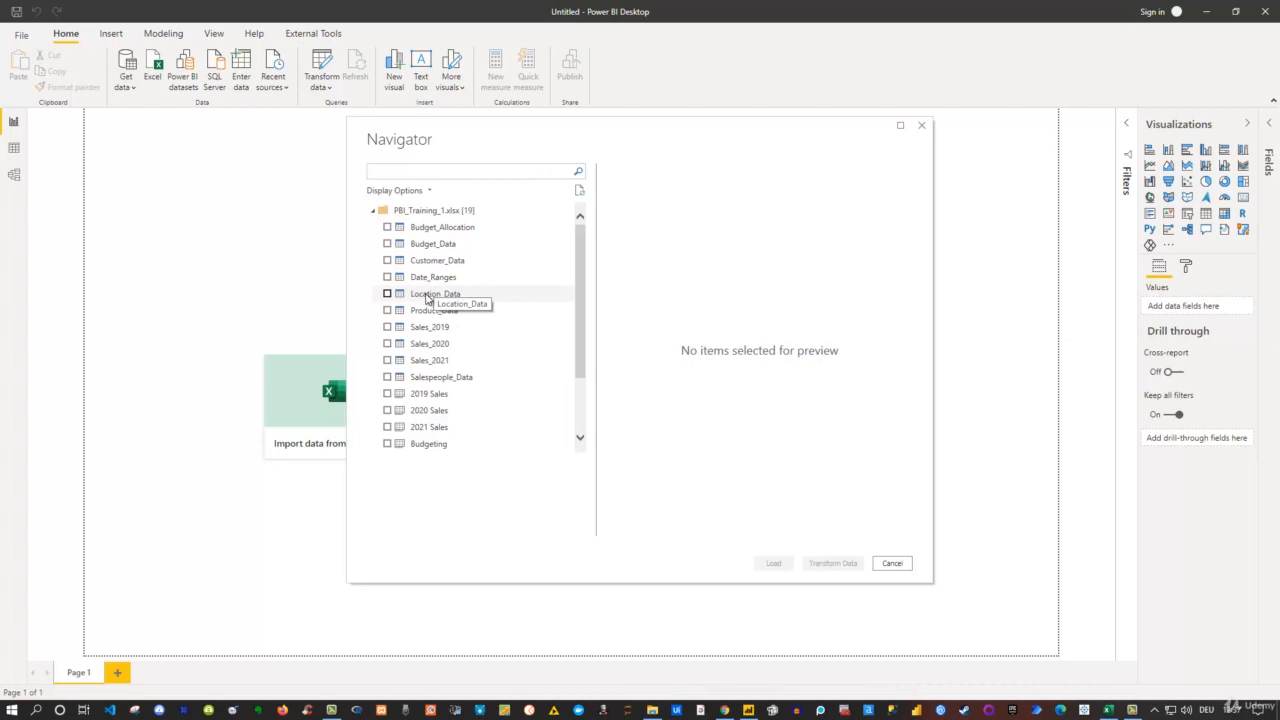
click(428, 295)
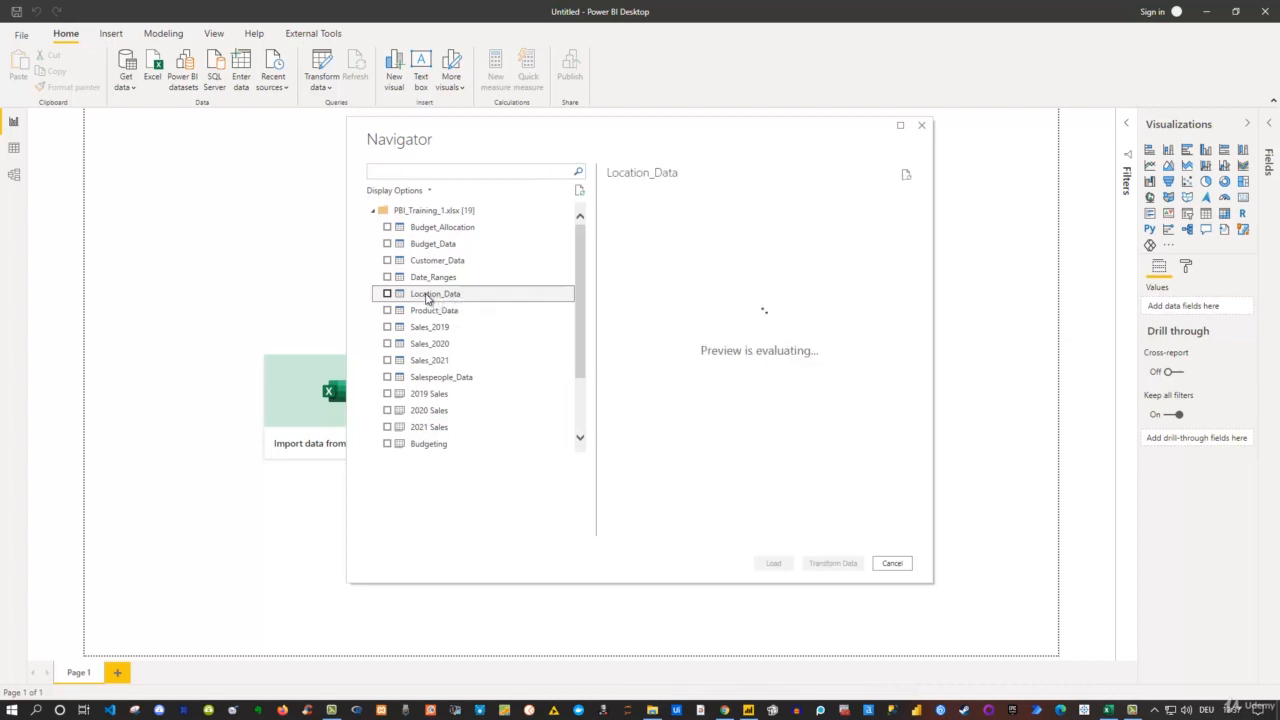
shift+click(420, 362)
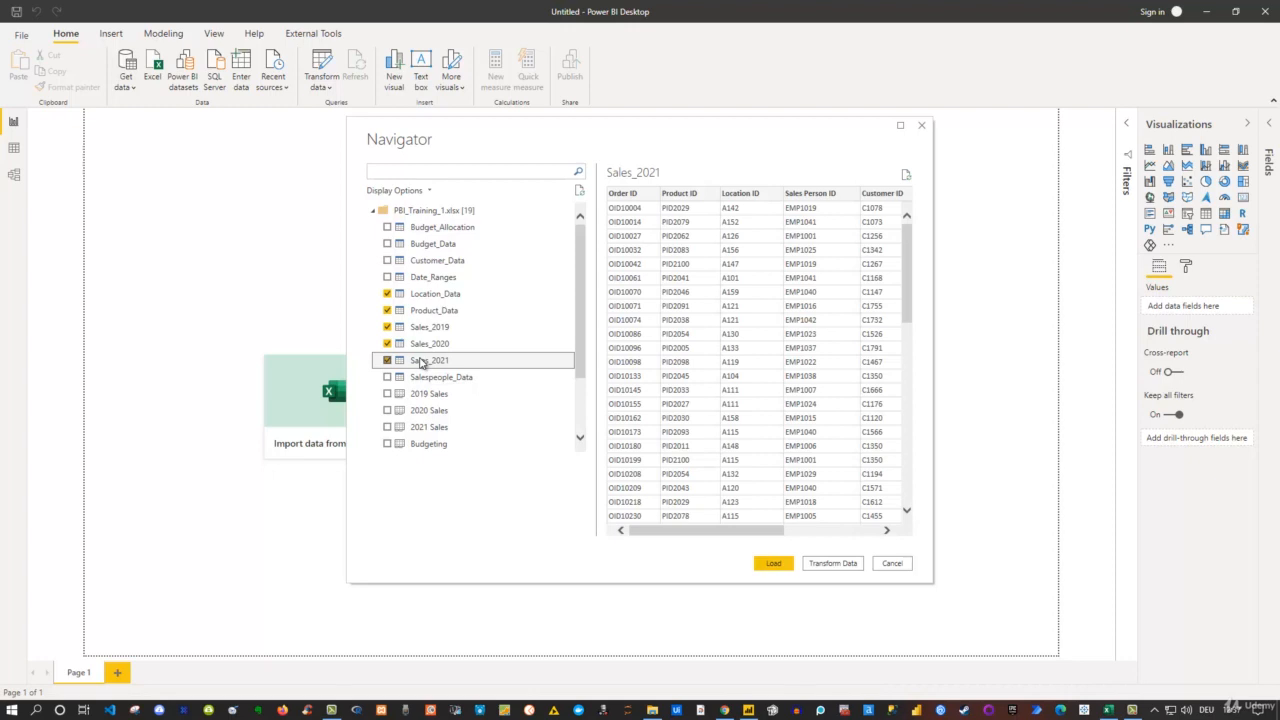
Add the Customer_Data and Salespeople_Data tables to the selection and open all selected tables for transformation in Power Query Editor
click(388, 260)
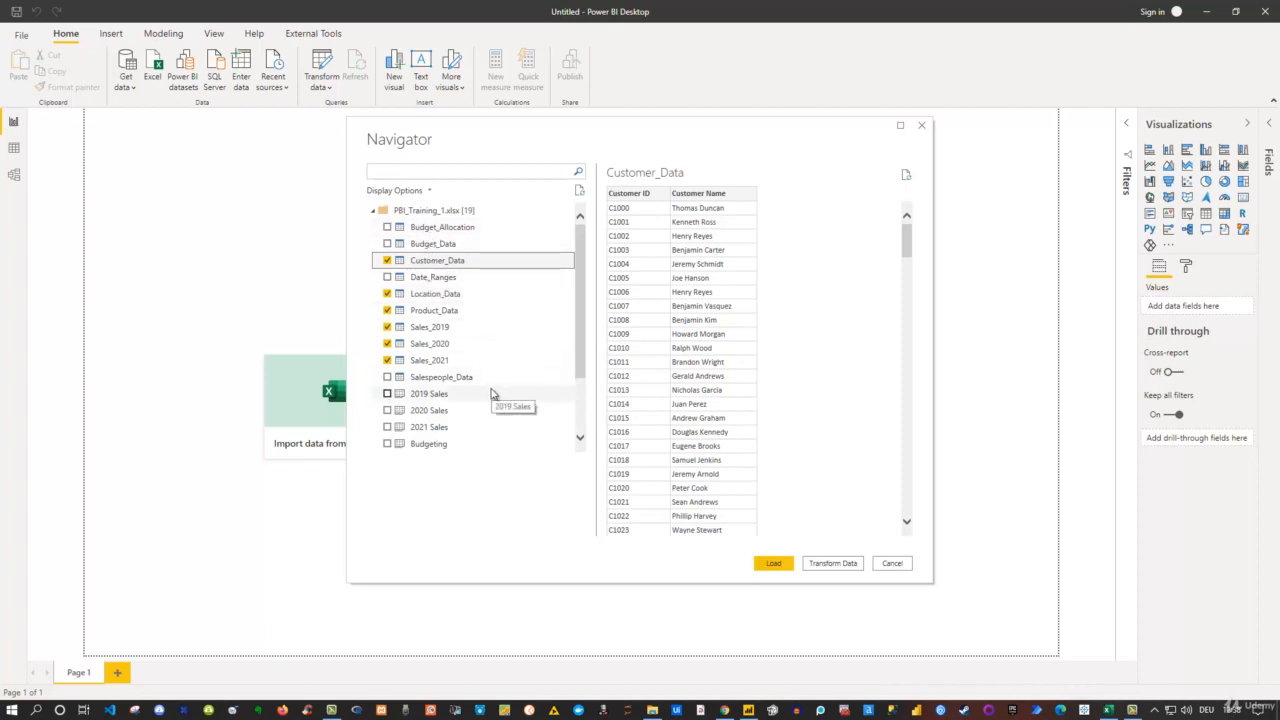
scroll(489, 394, down, 2)
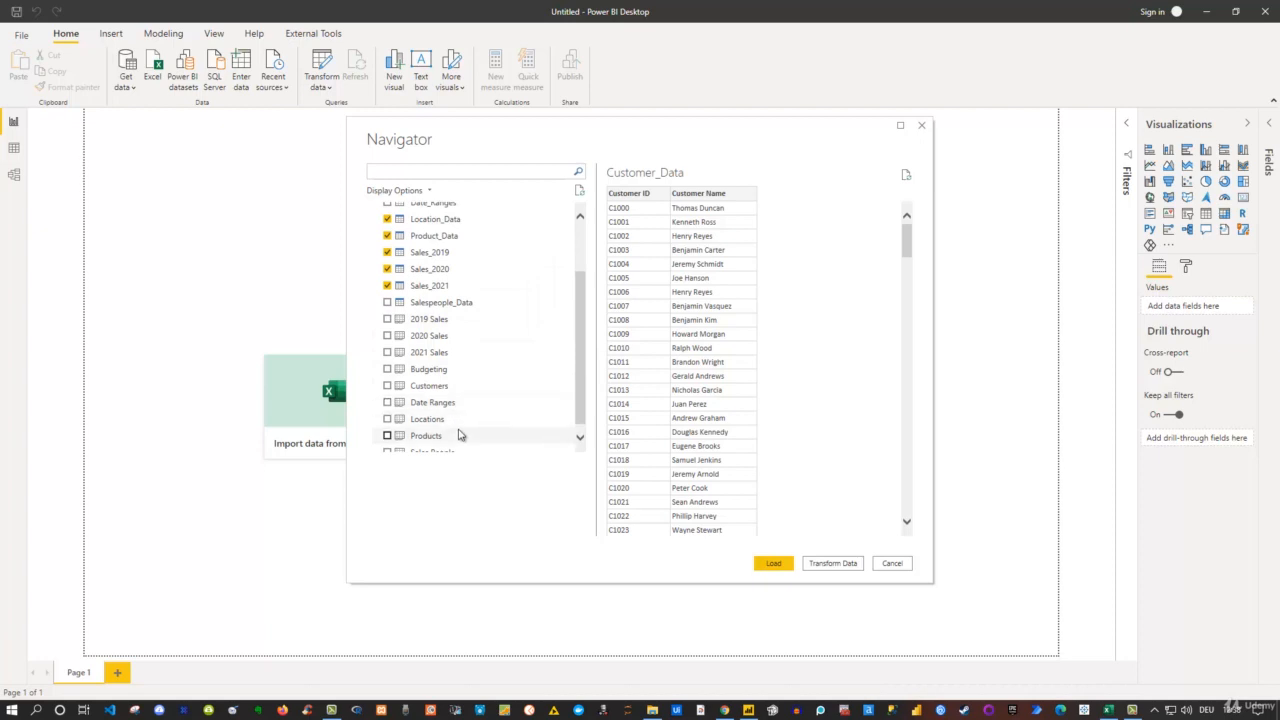
scroll(460, 433, down, 1)
scroll(460, 433, up, 2)
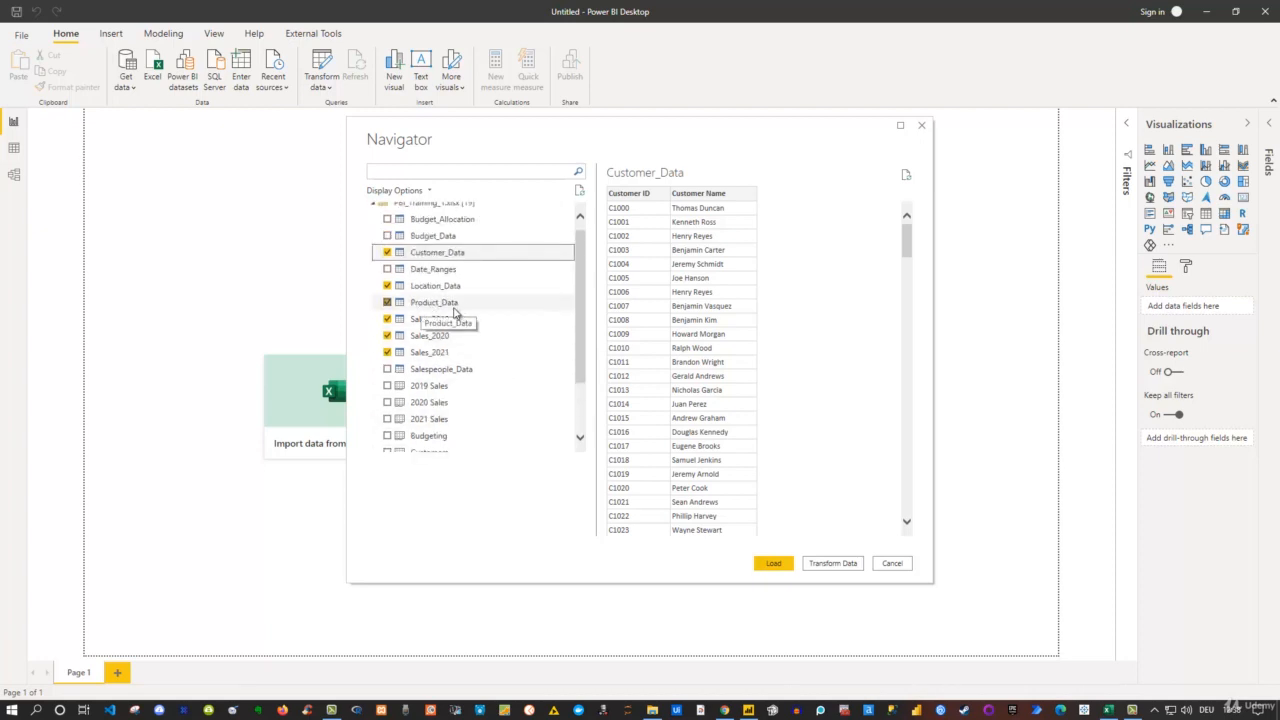
click(388, 370)
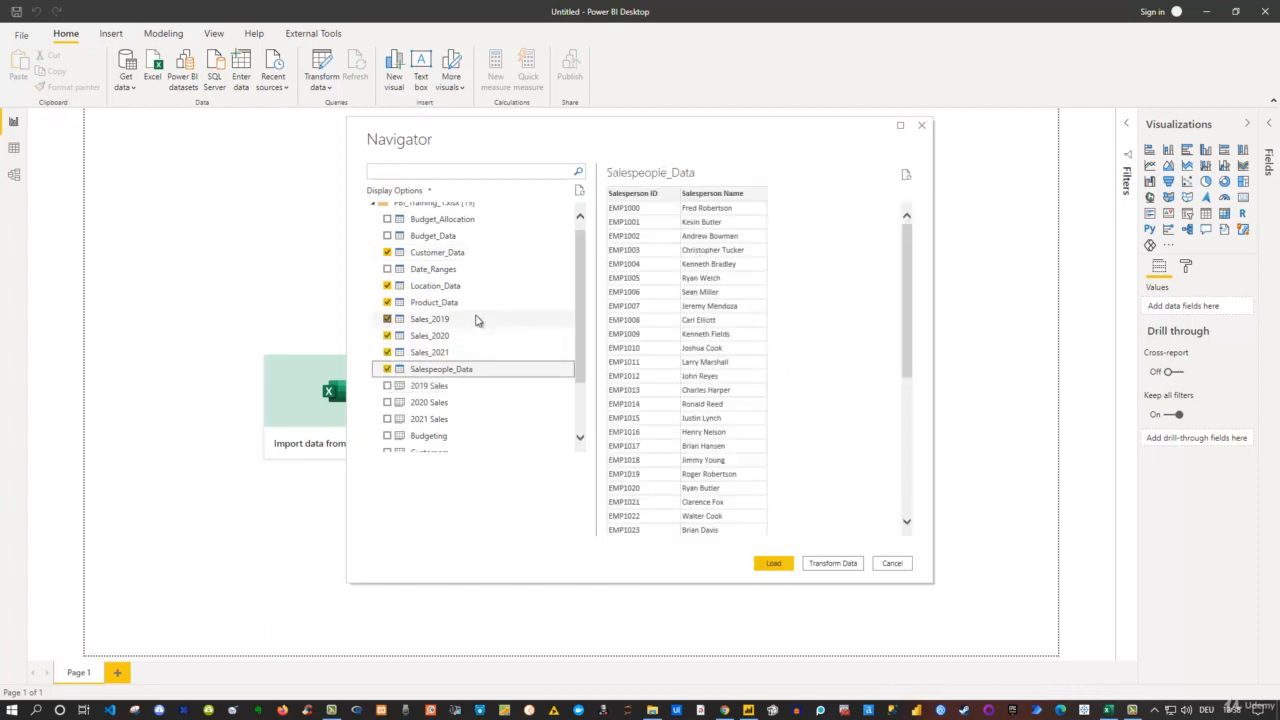
scroll(492, 344, up, 1)
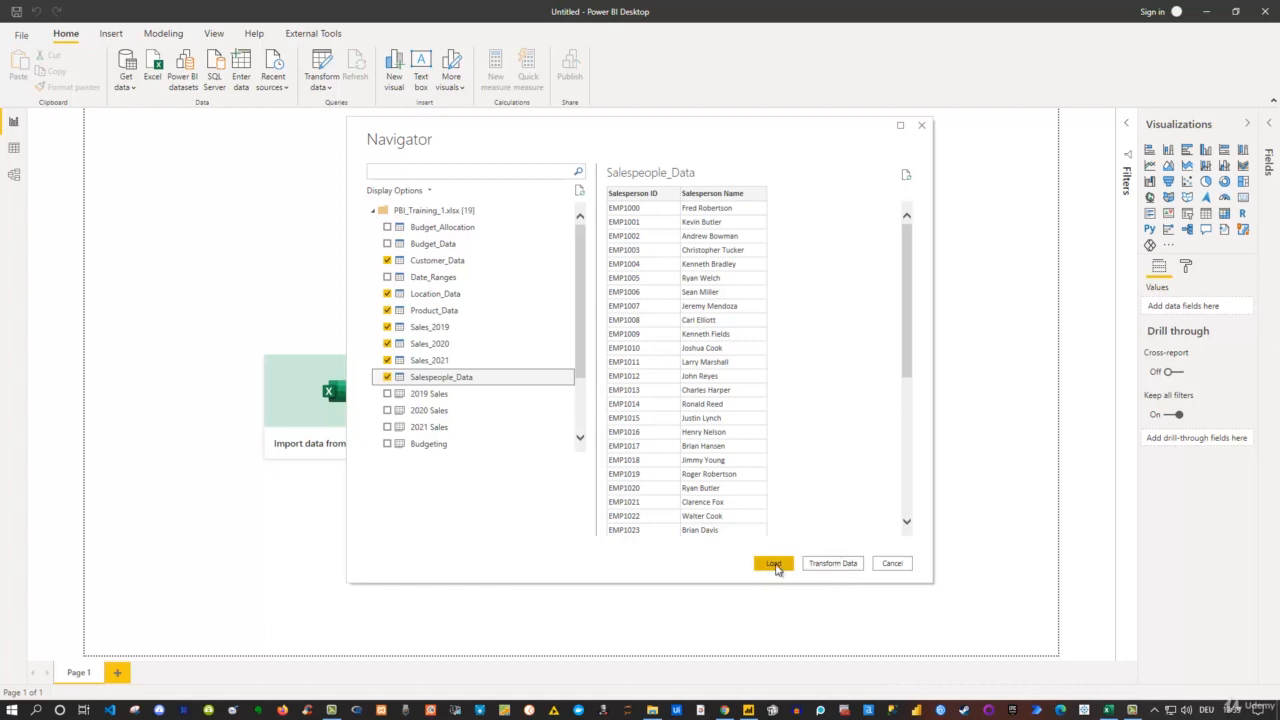
click(843, 564)
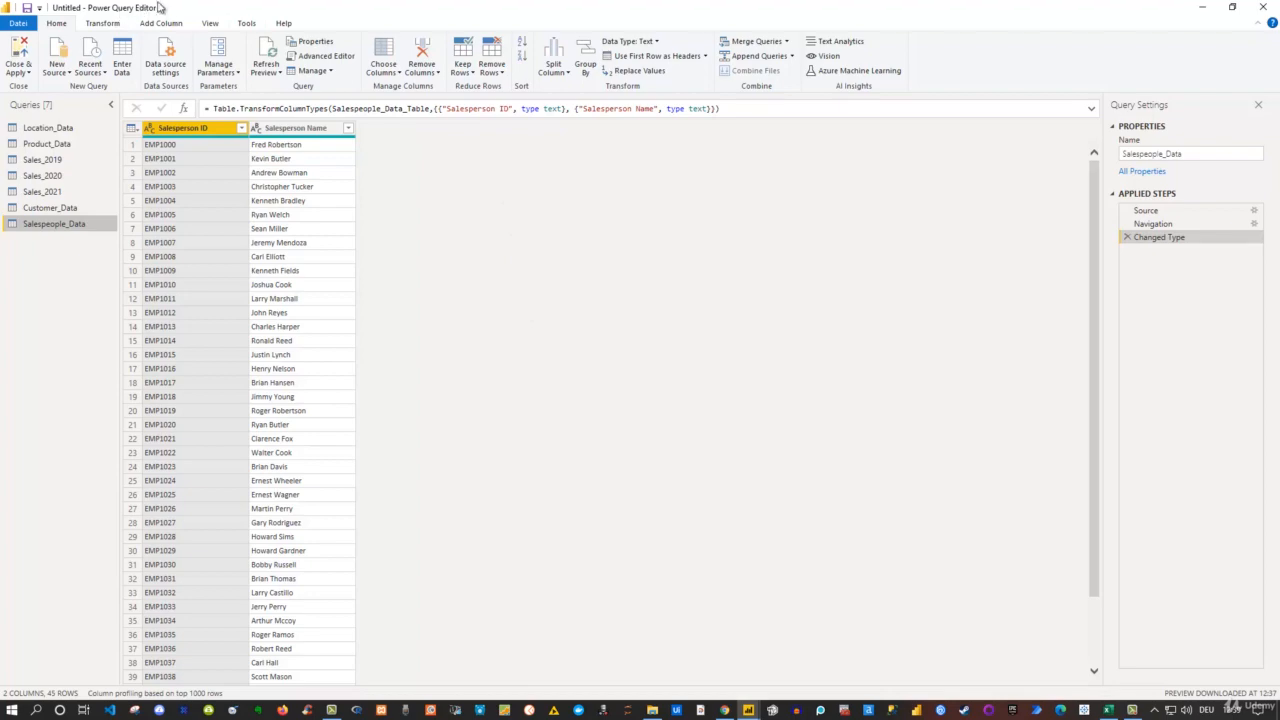
Look through the Location_Data, Product_Data and Sales_2019 queries in the maximized Power Query Editor
drag(378, 11, 578, 172)
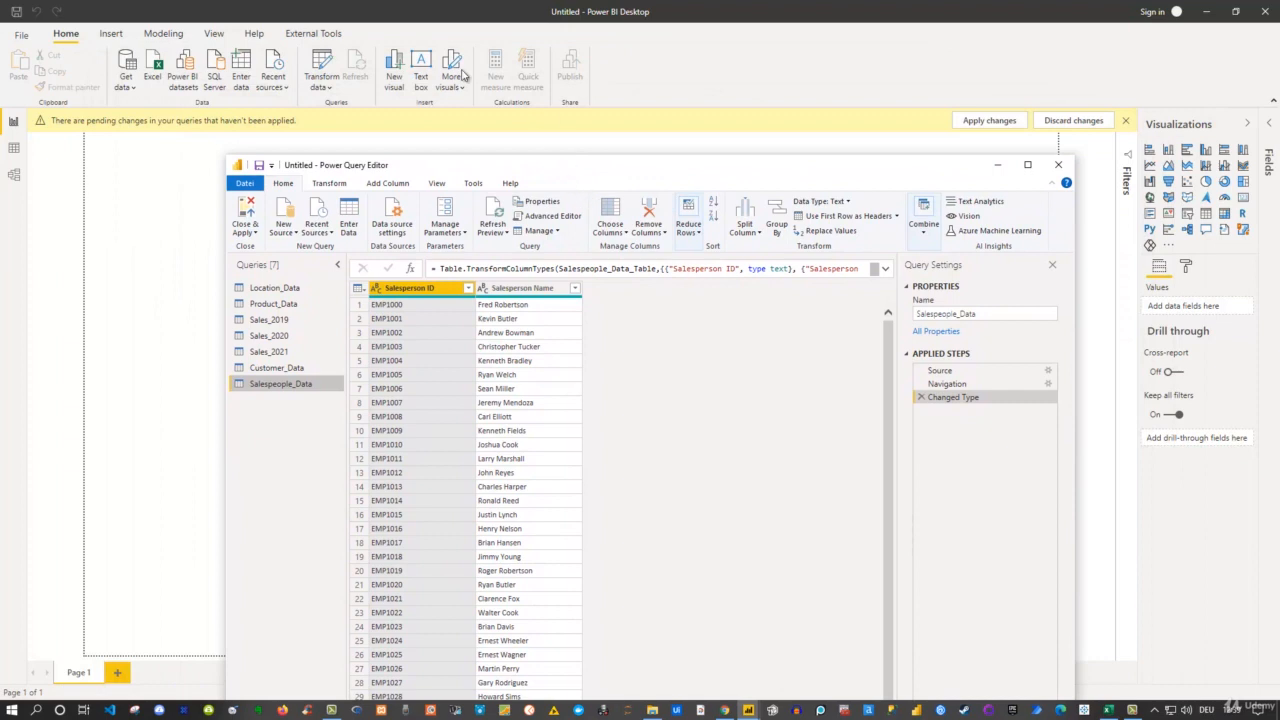
double_click(652, 167)
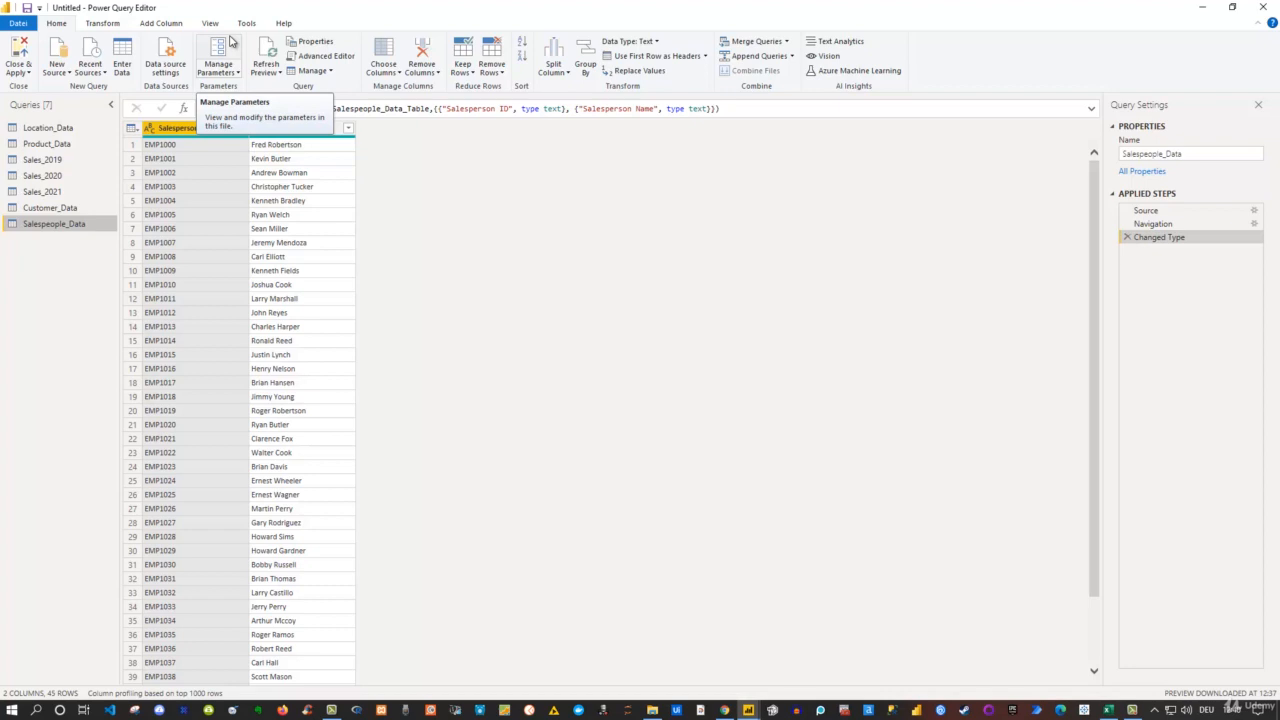
click(50, 129)
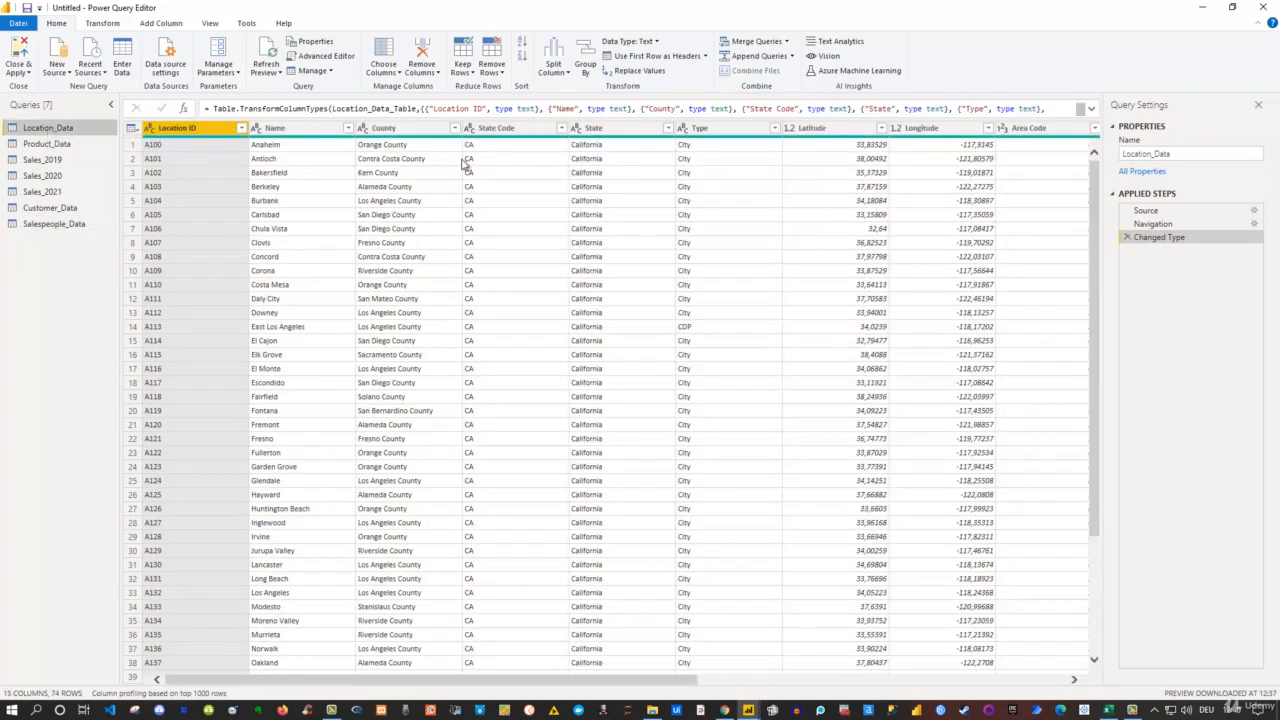
click(70, 144)
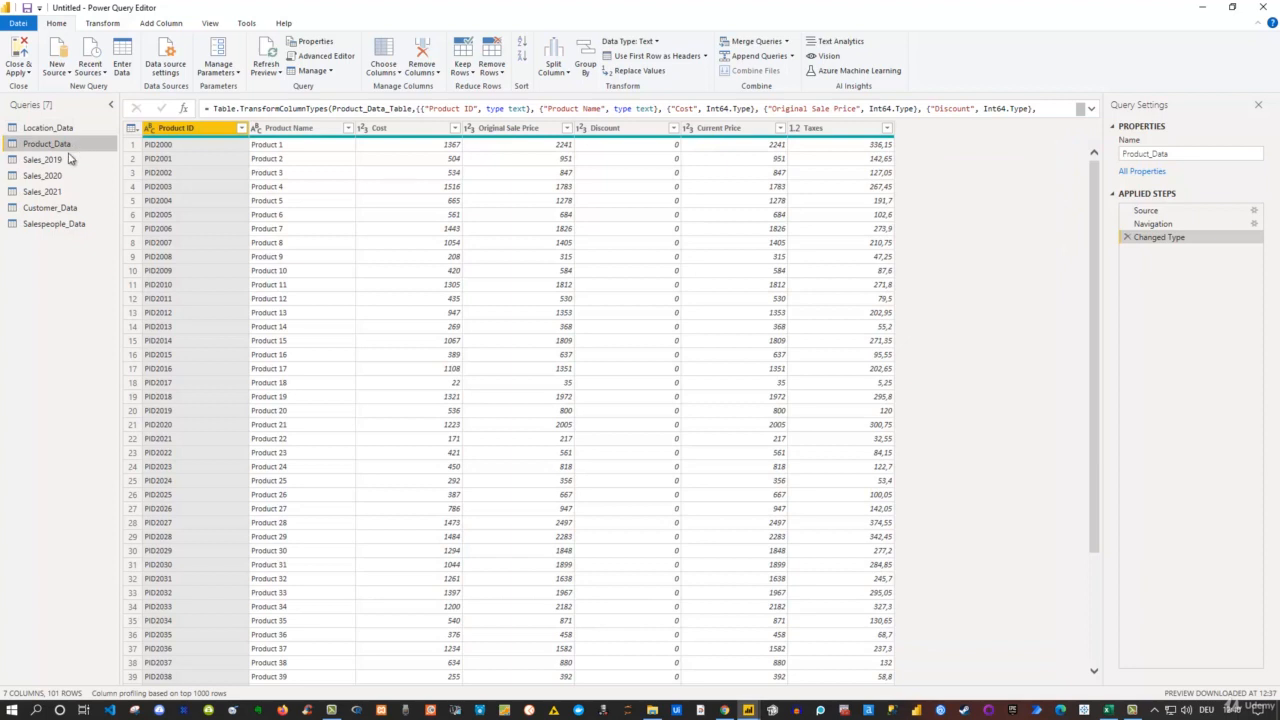
click(72, 160)
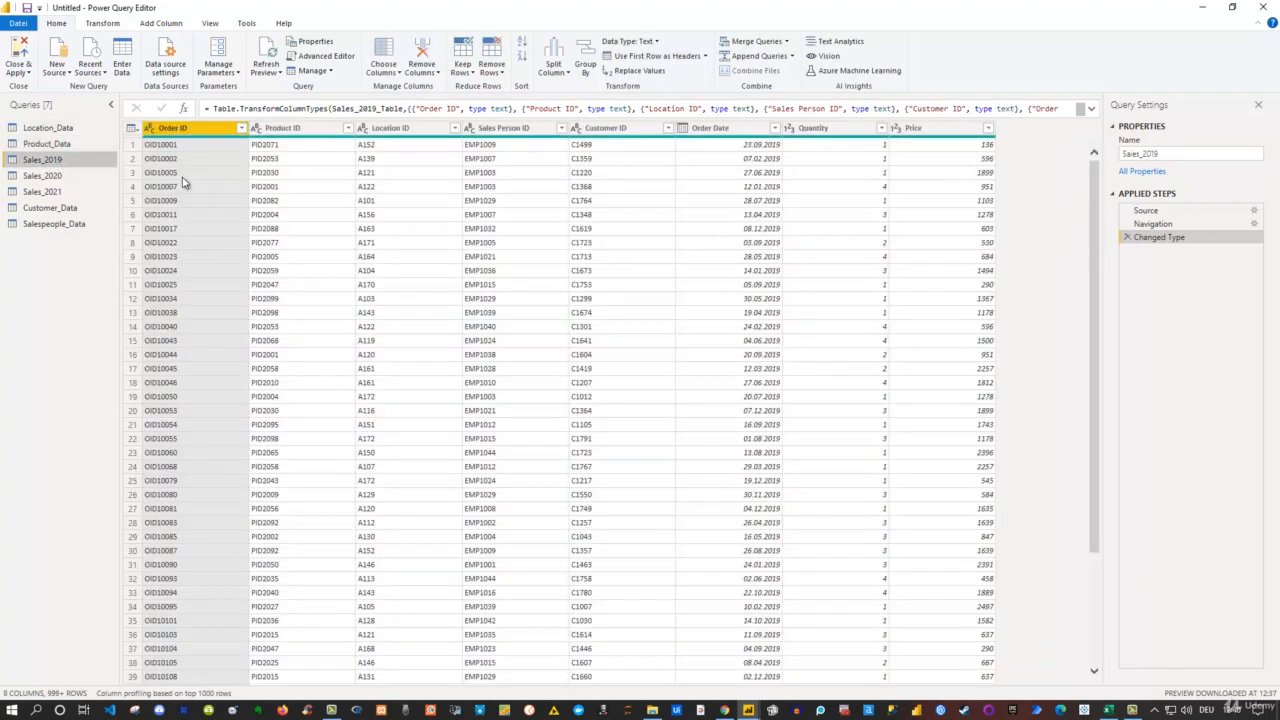
Rename the Location_Data query as Location
click(60, 128)
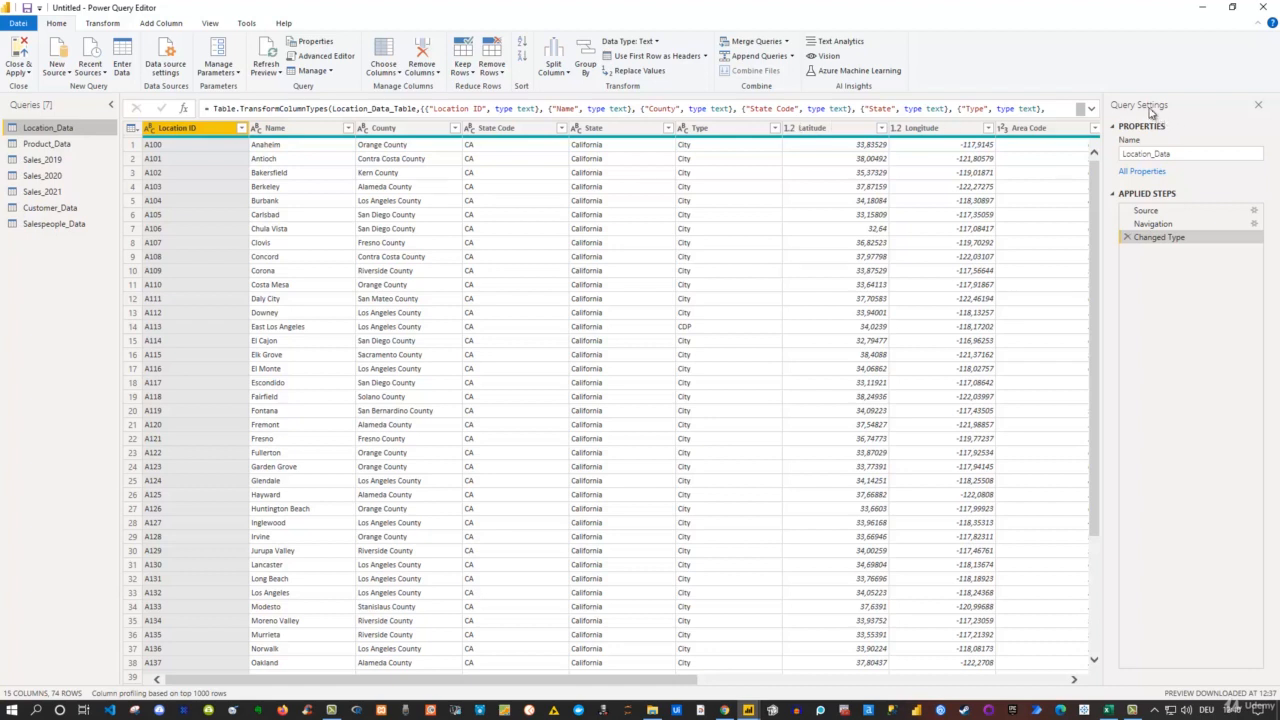
click(1137, 153)
double_click(1137, 154)
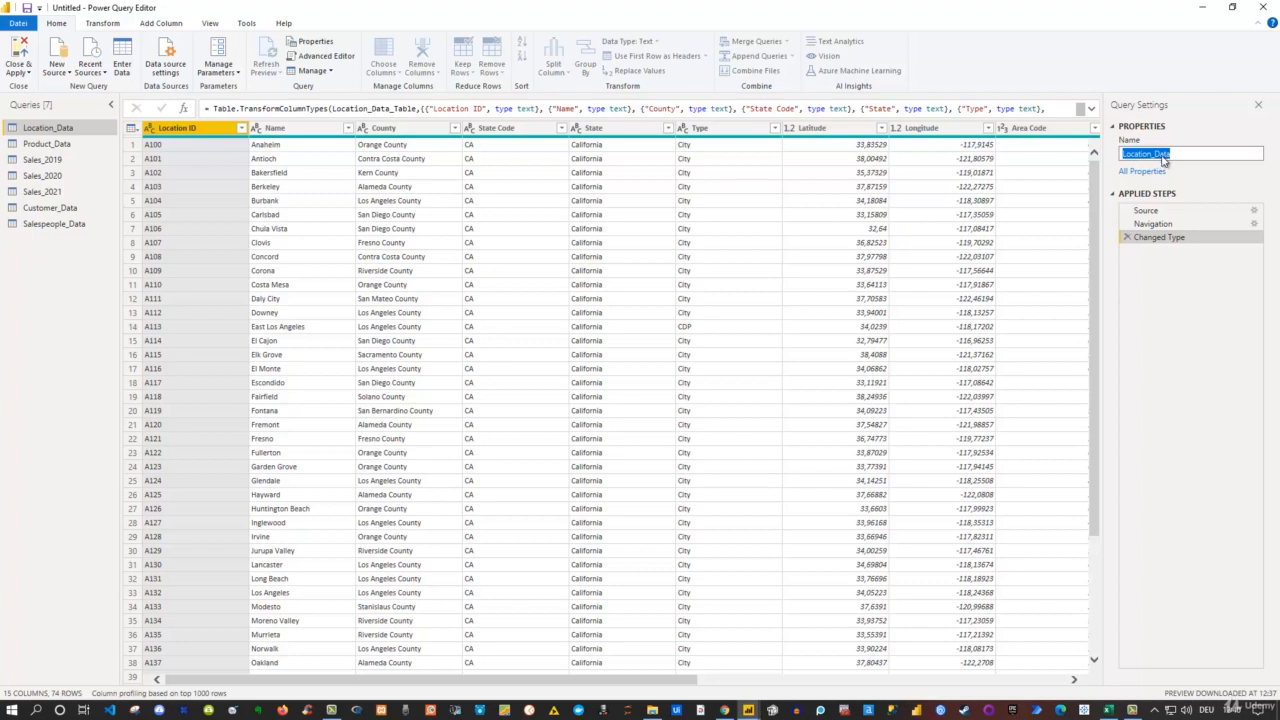
text(Location)
key(Return)
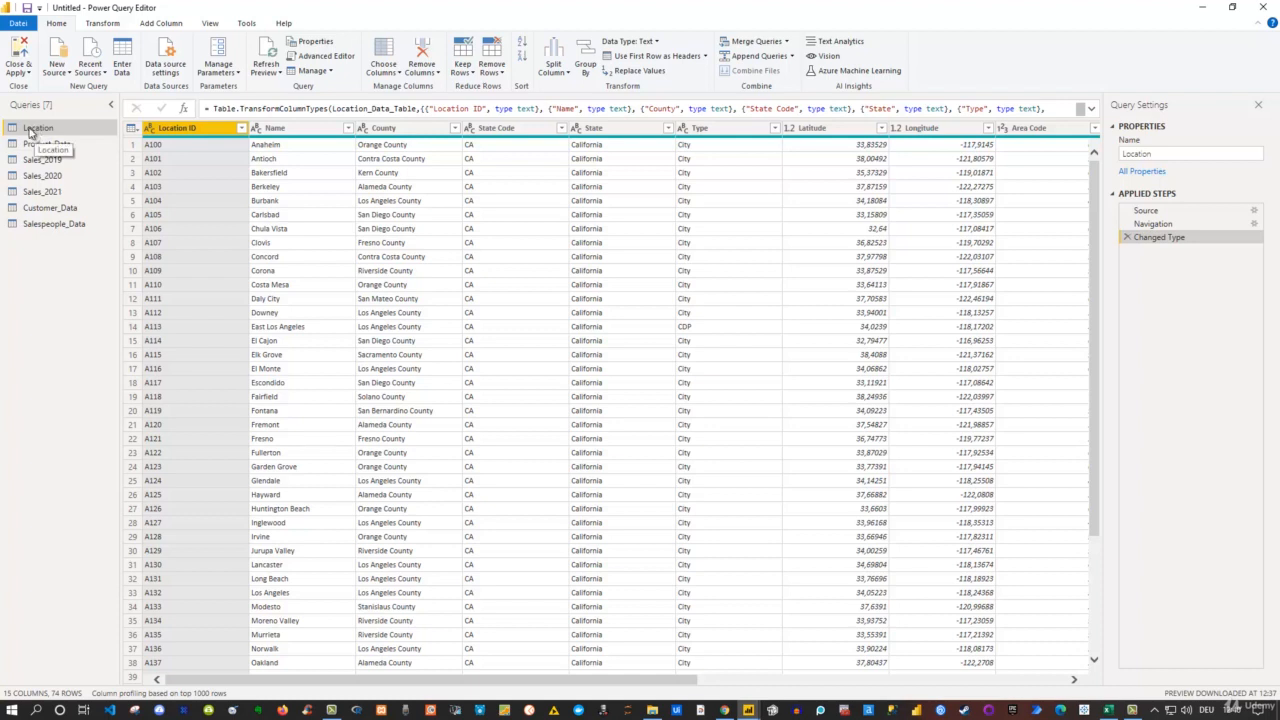
Rename the Customer_Data query as Customer
click(57, 210)
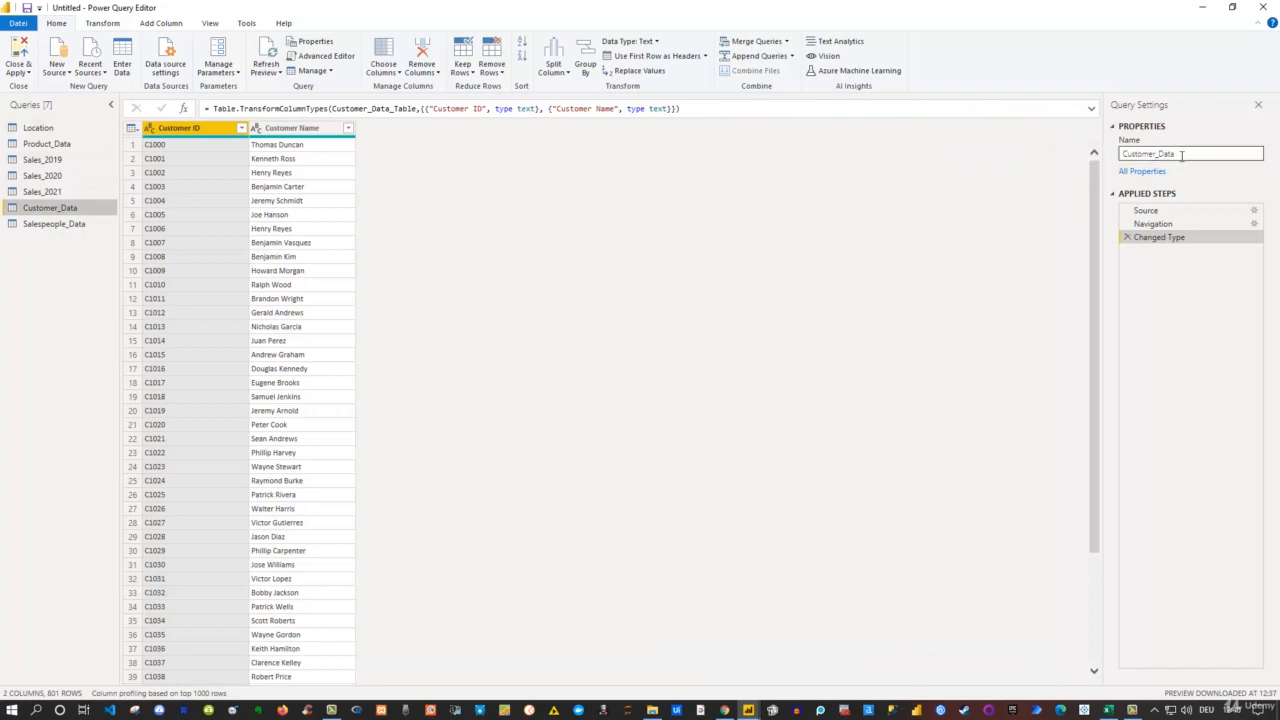
drag(1180, 154, 1117, 155)
text(Customer)
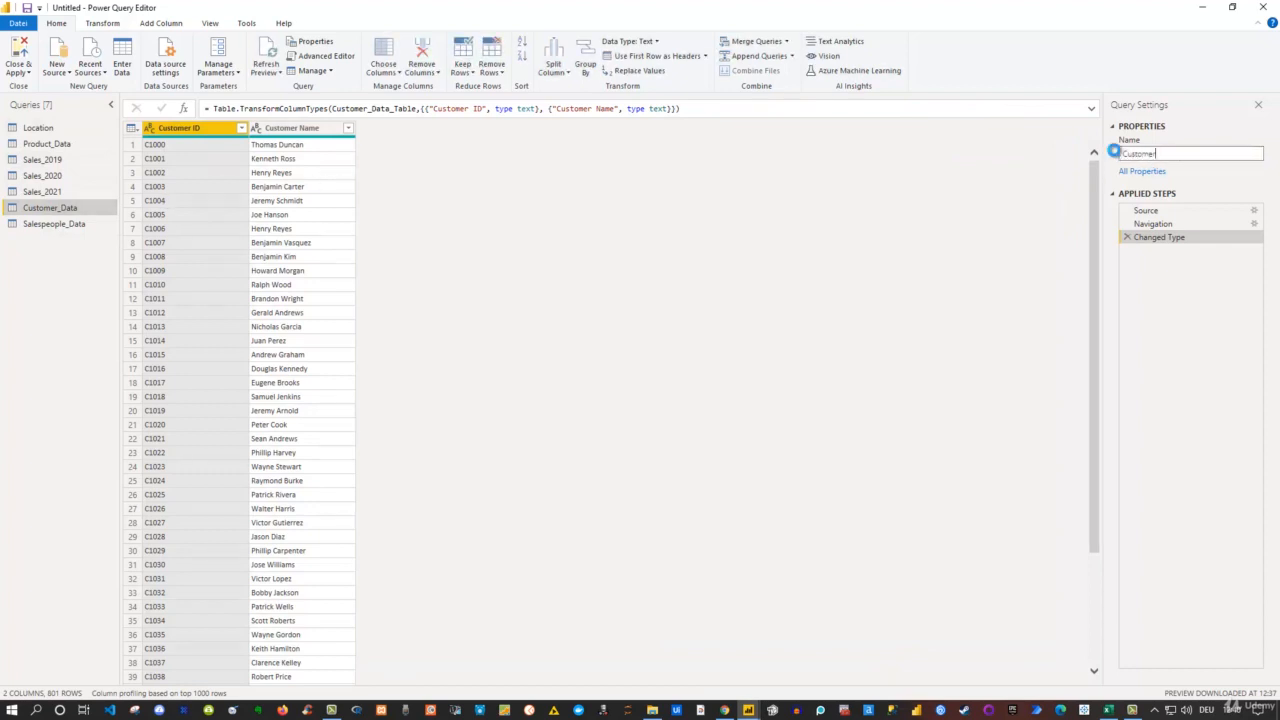
key(Return)
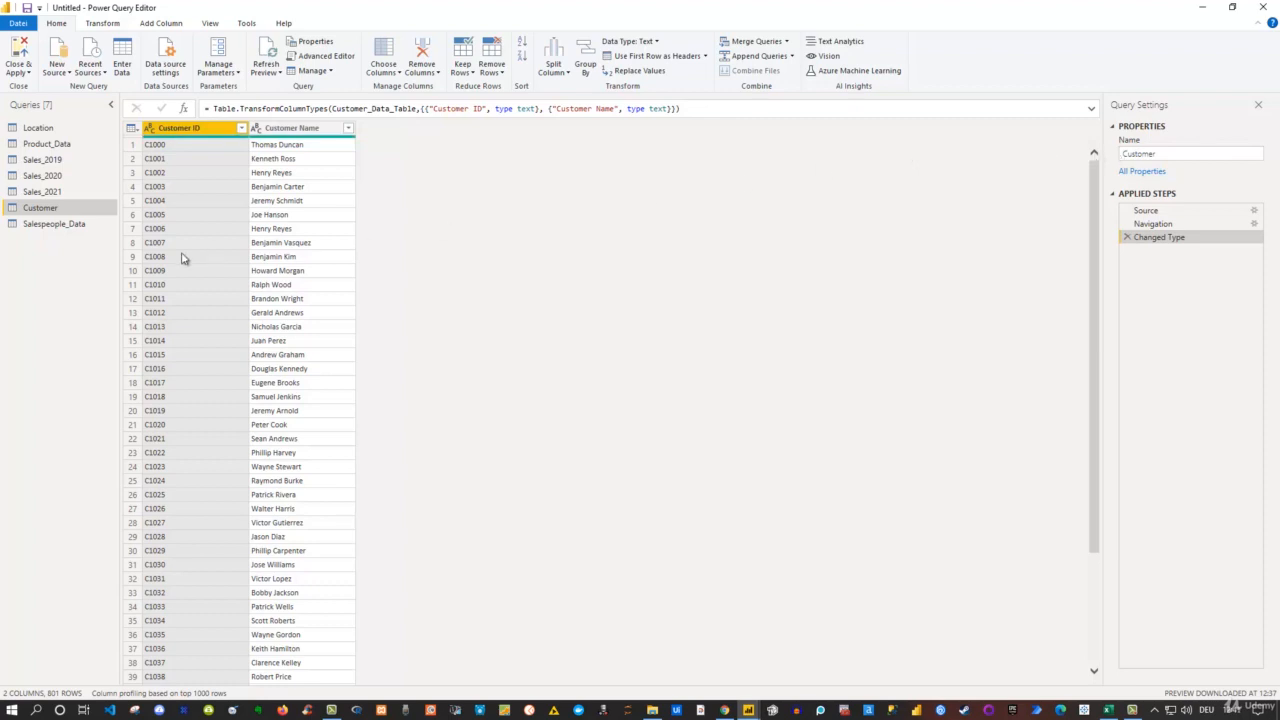
Rename the Salespeople_Data query as Salespeople
click(45, 224)
click(1200, 155)
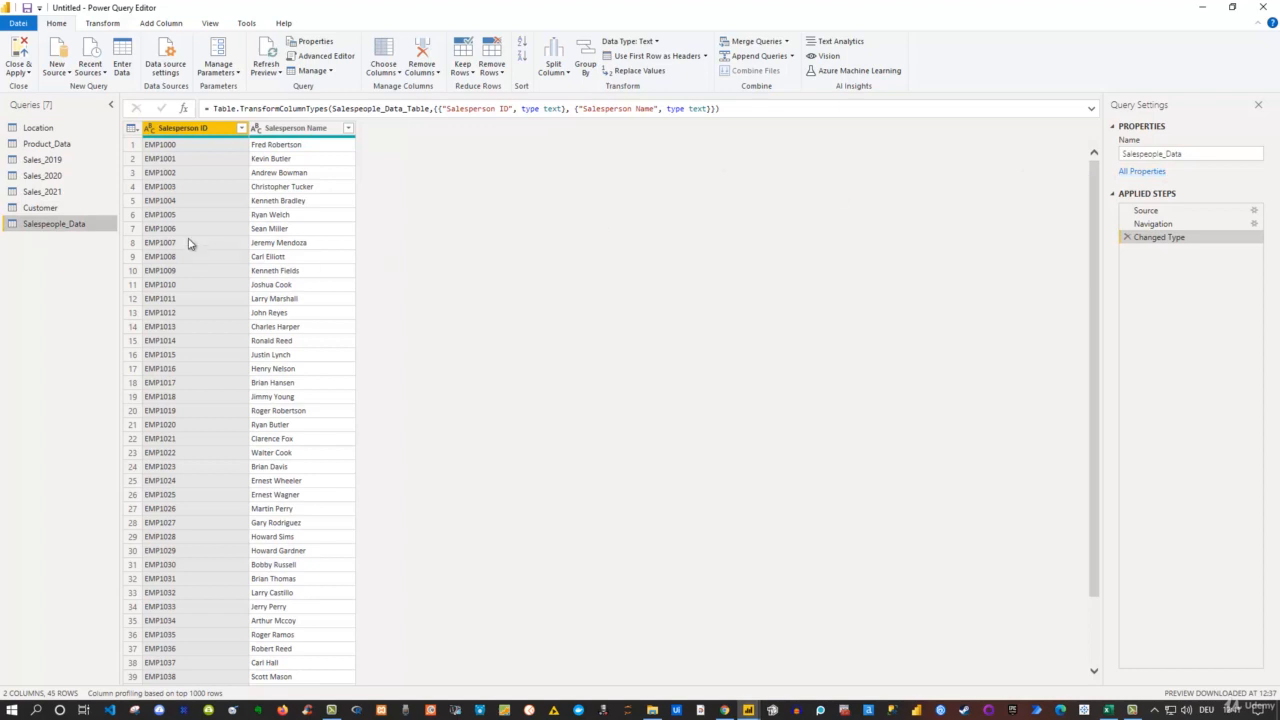
double_click(47, 225)
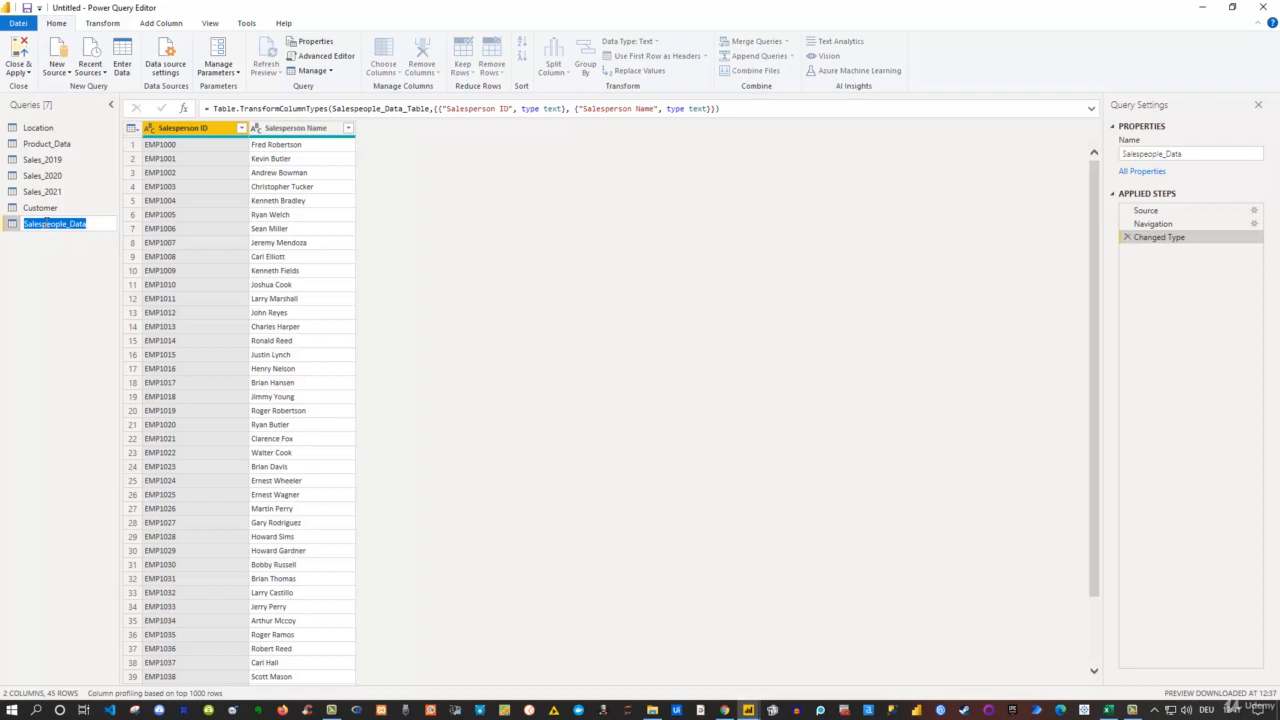
text(Salespeople)
key(Return)
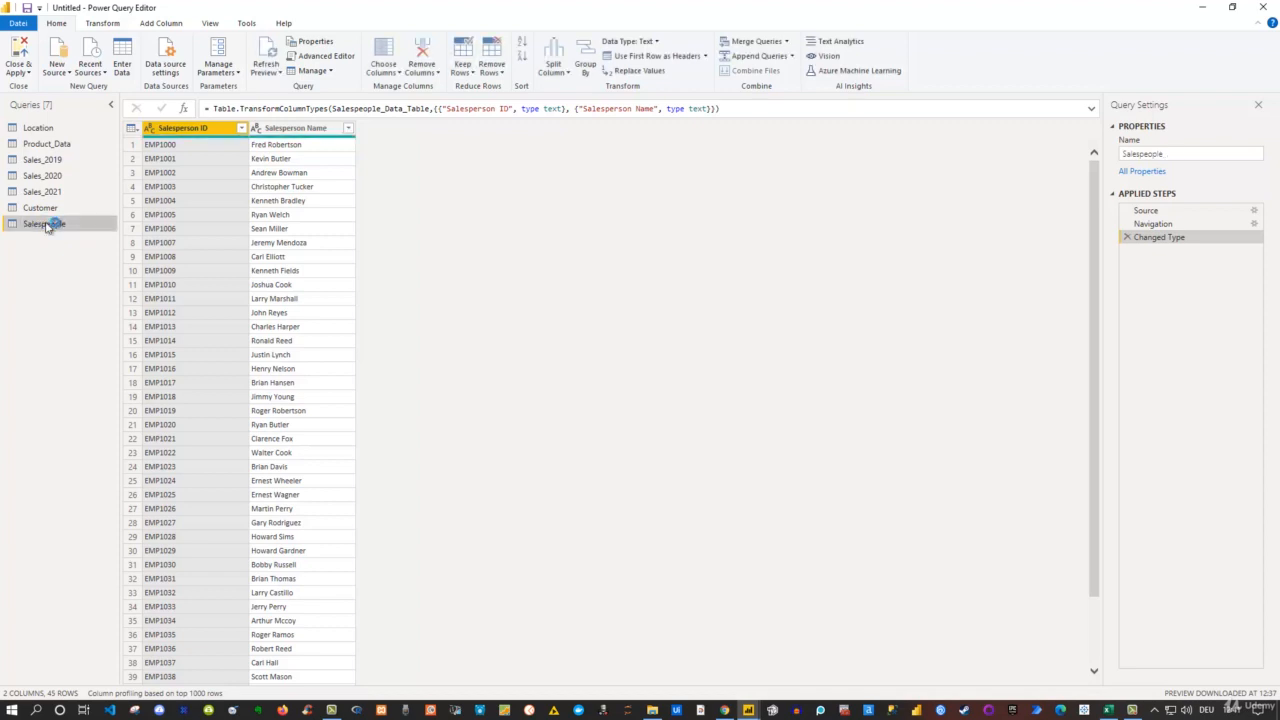
click(1162, 153)
Examine the Source, Navigation and Changed Type applied steps of the Sales_2019 query
click(50, 160)
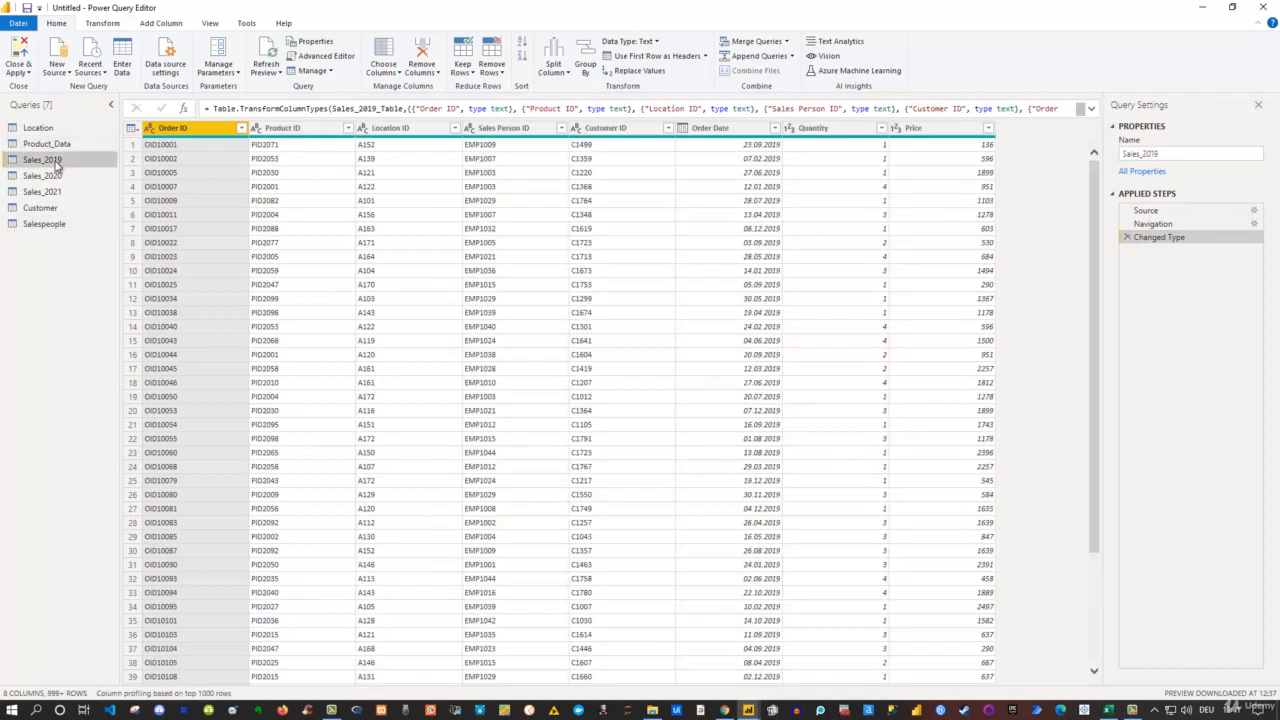
click(1148, 212)
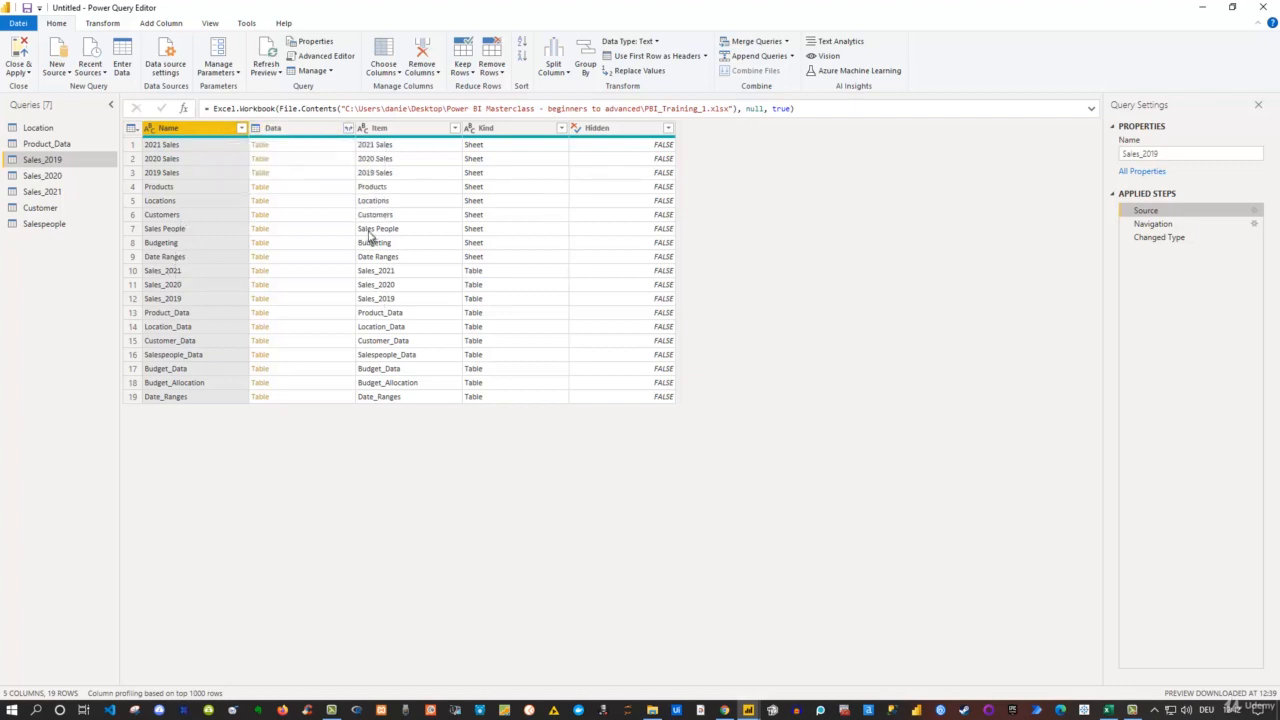
click(332, 147)
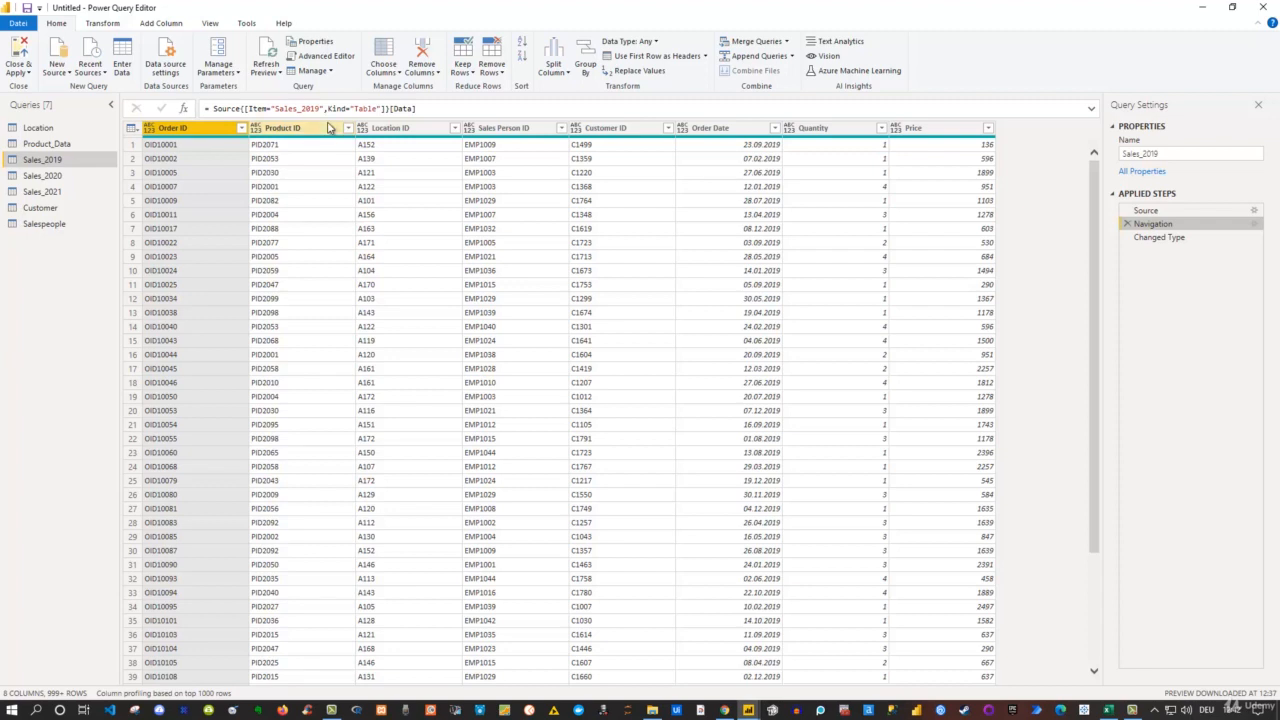
click(1168, 242)
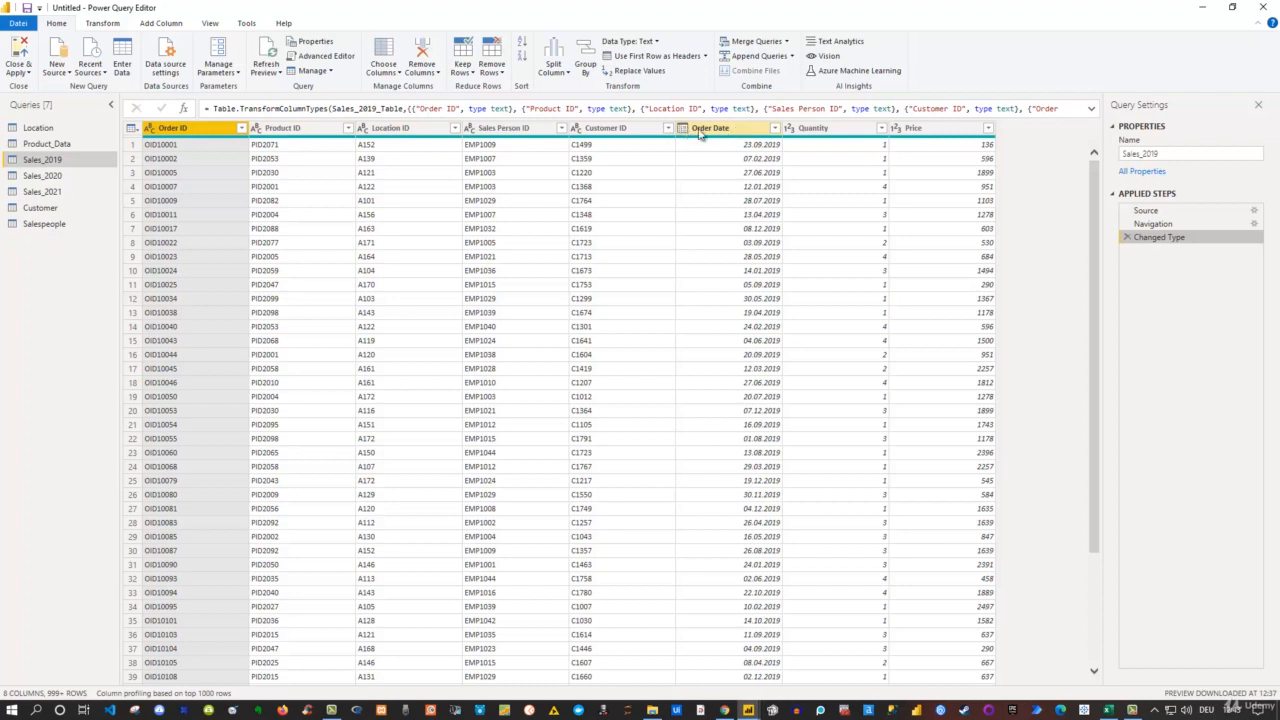
Try converting the Quantity column of Sales_2019 to Decimal Number as a separate step, and delete the added step
click(789, 131)
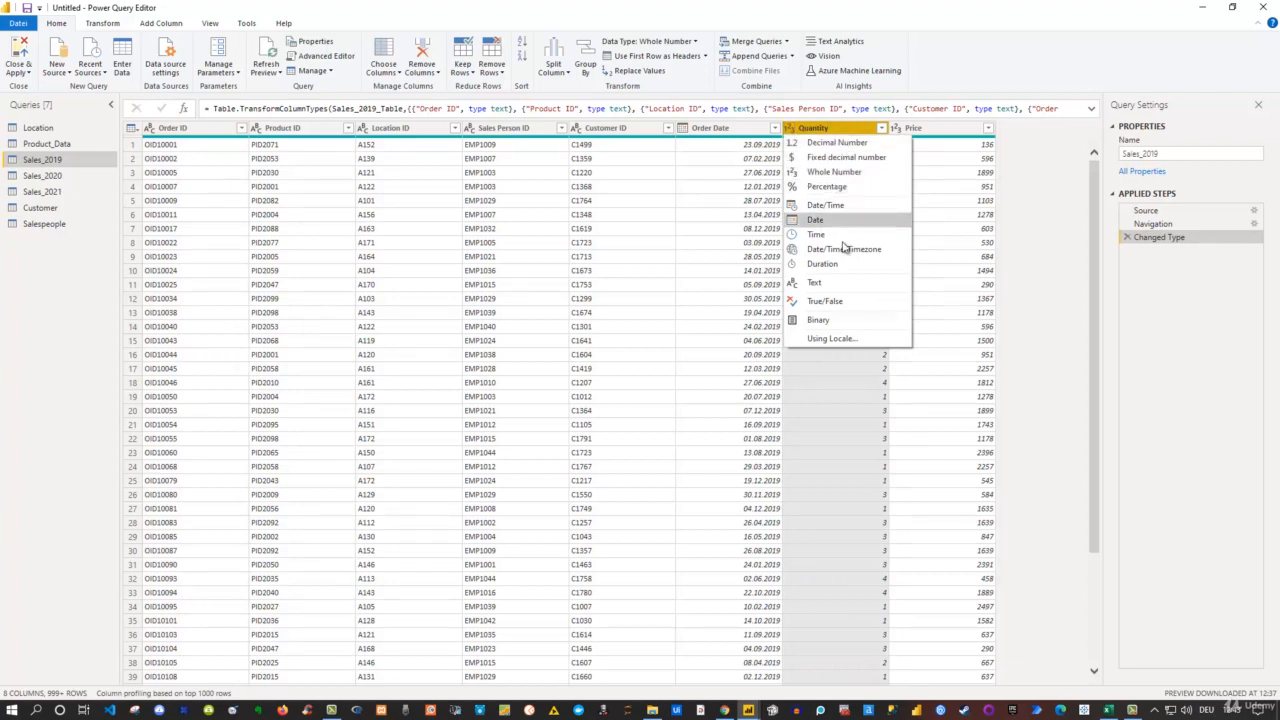
click(818, 148)
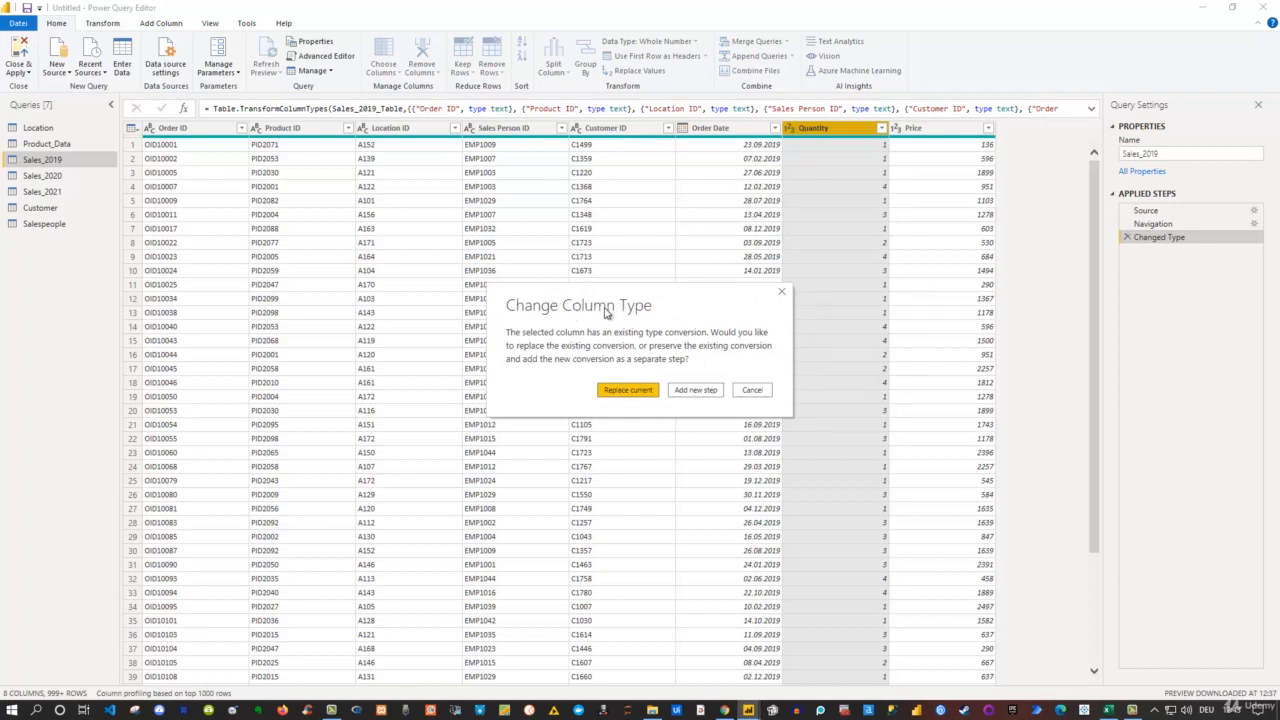
click(695, 391)
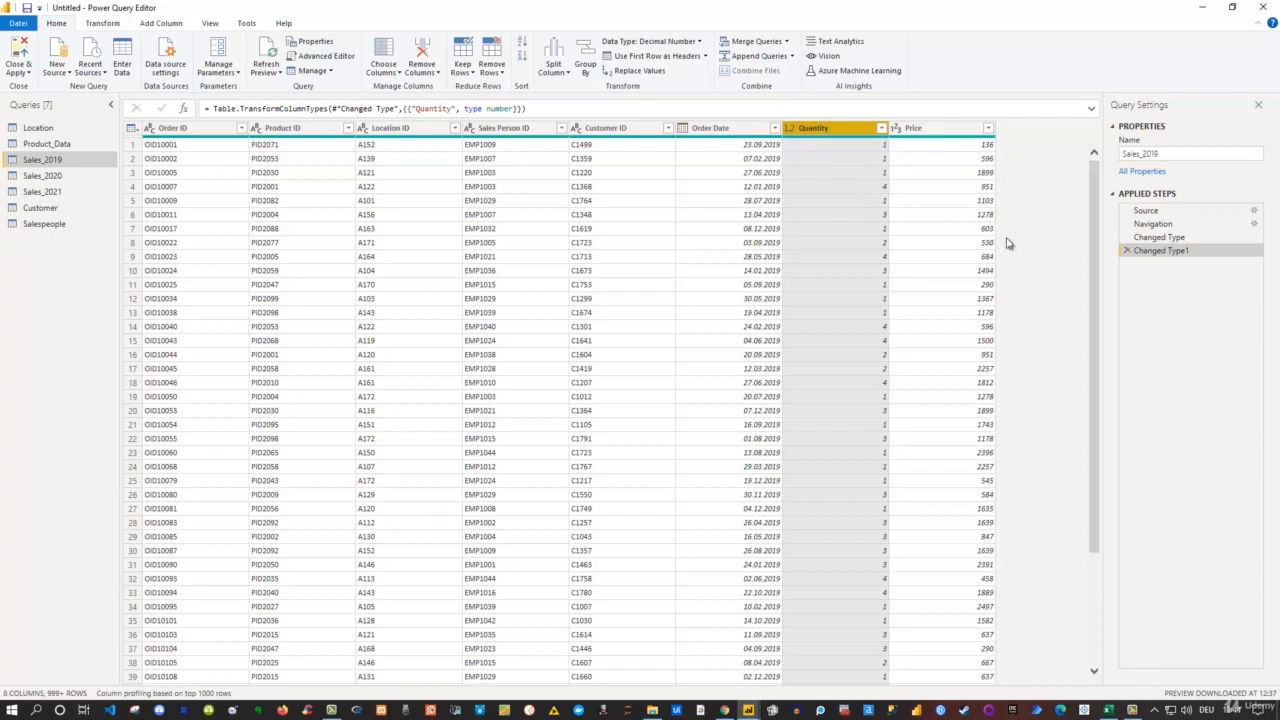
click(1127, 251)
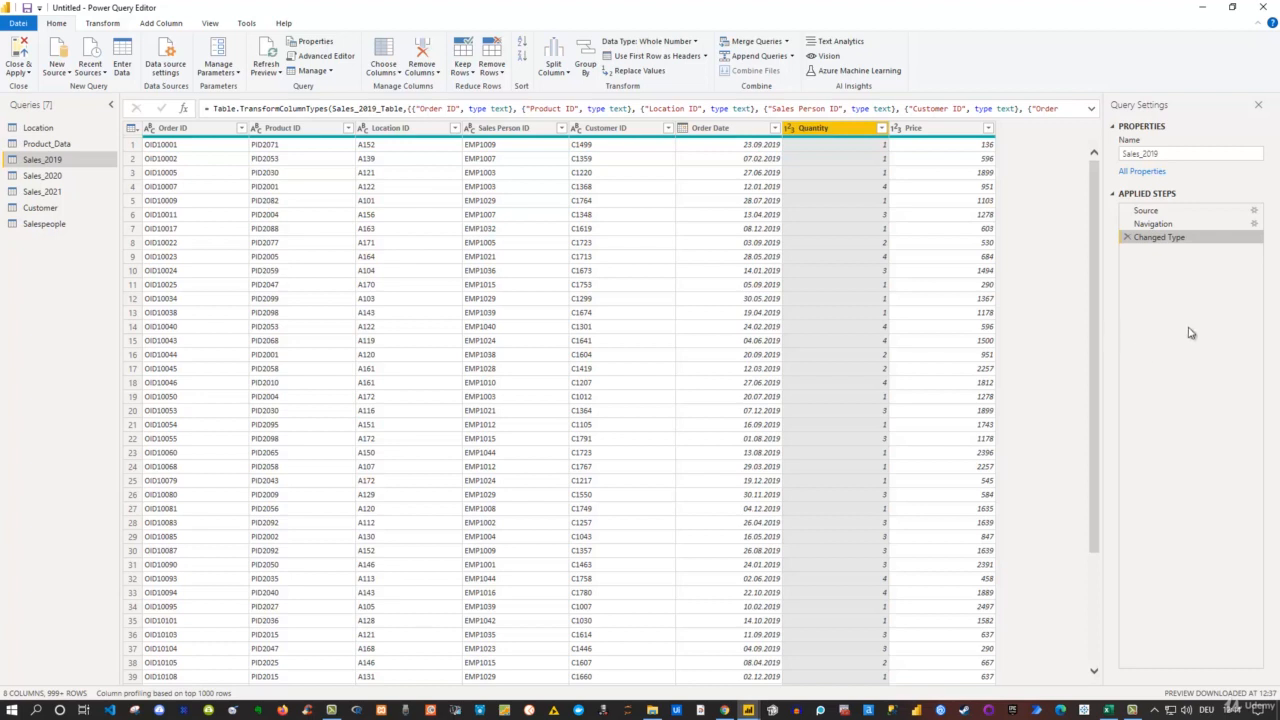
Review the Navigation, Source and Changed Type applied steps of the Sales_2019 query in turn
click(1187, 226)
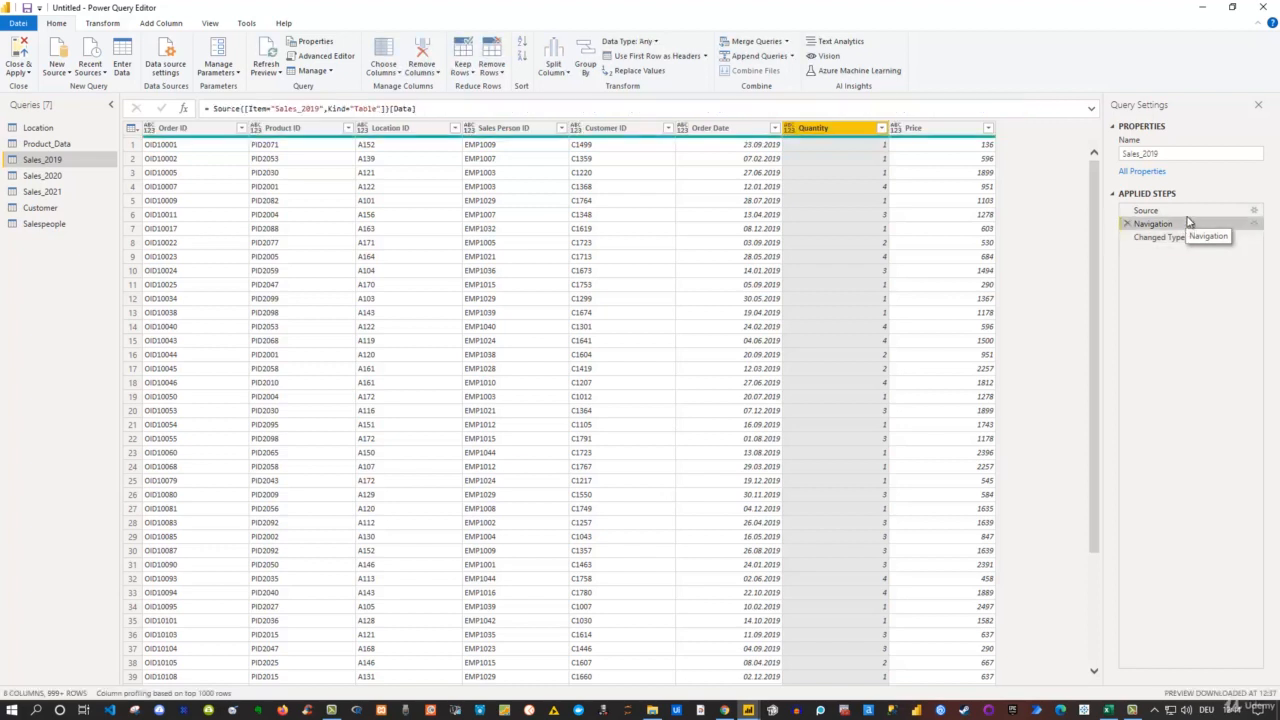
click(1186, 213)
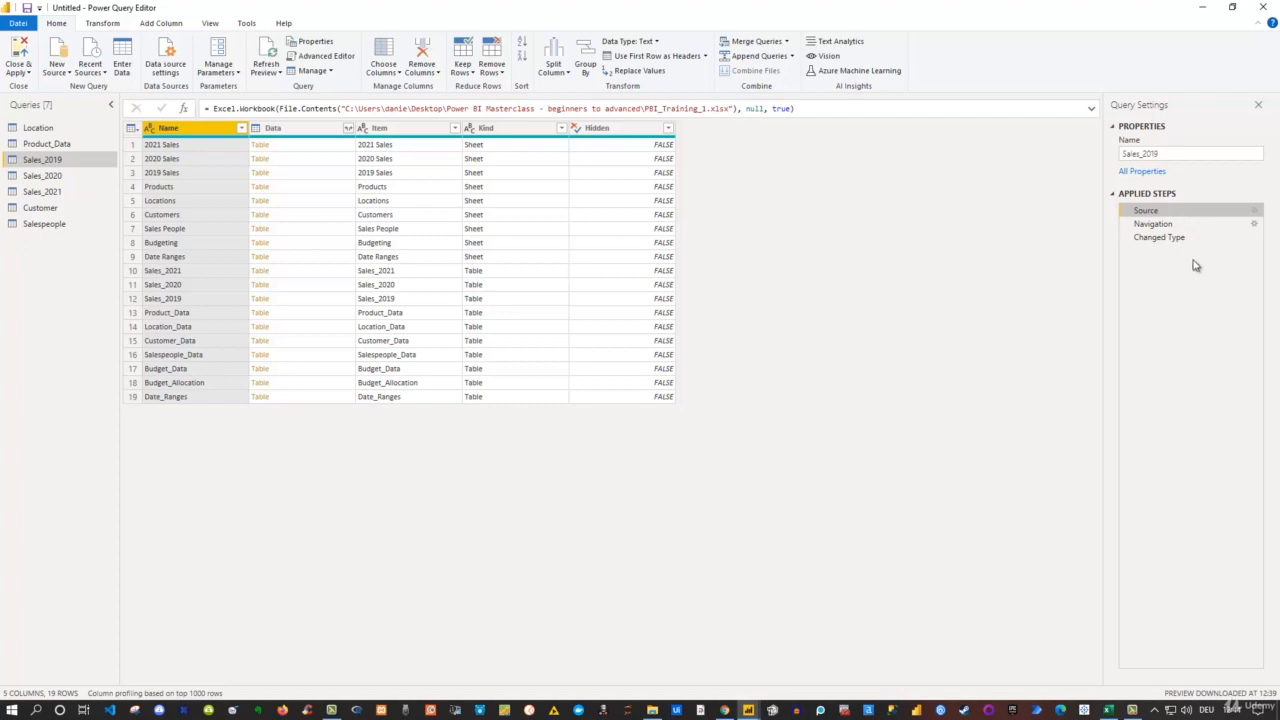
click(1186, 238)
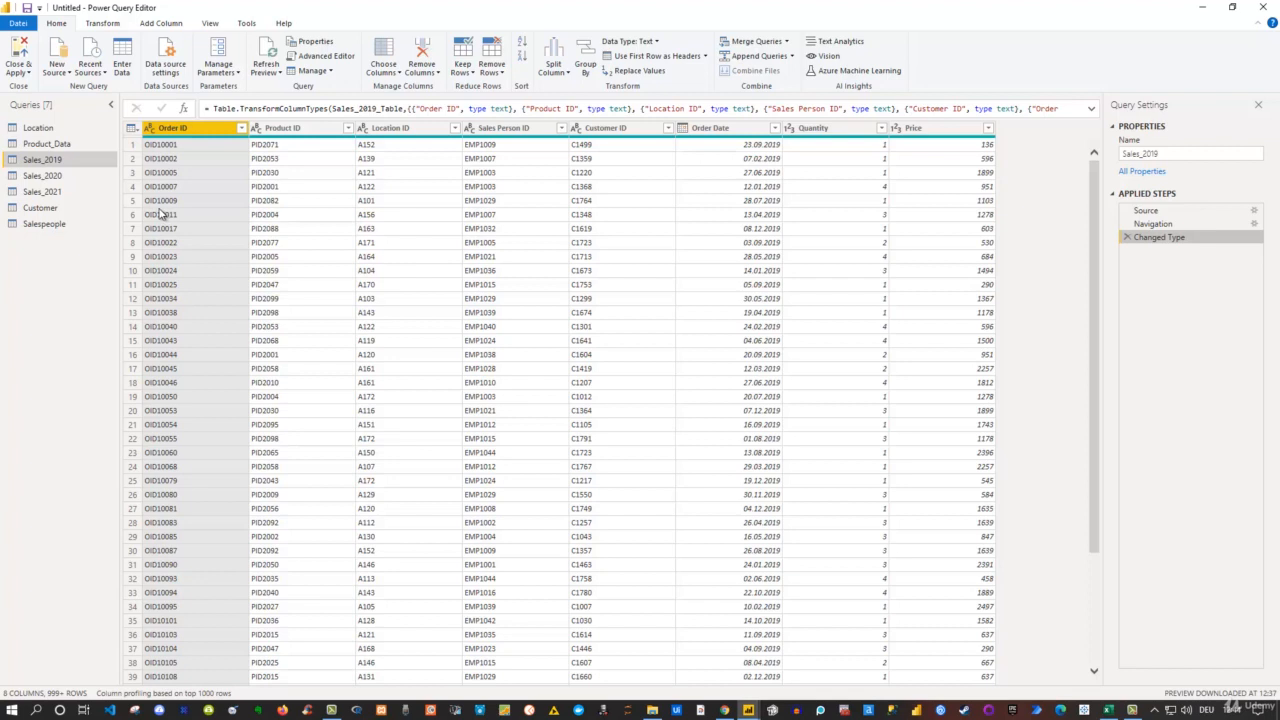
Create a query group named Model Data with the description "These are the tables relevant to our model"
right_click(36, 252)
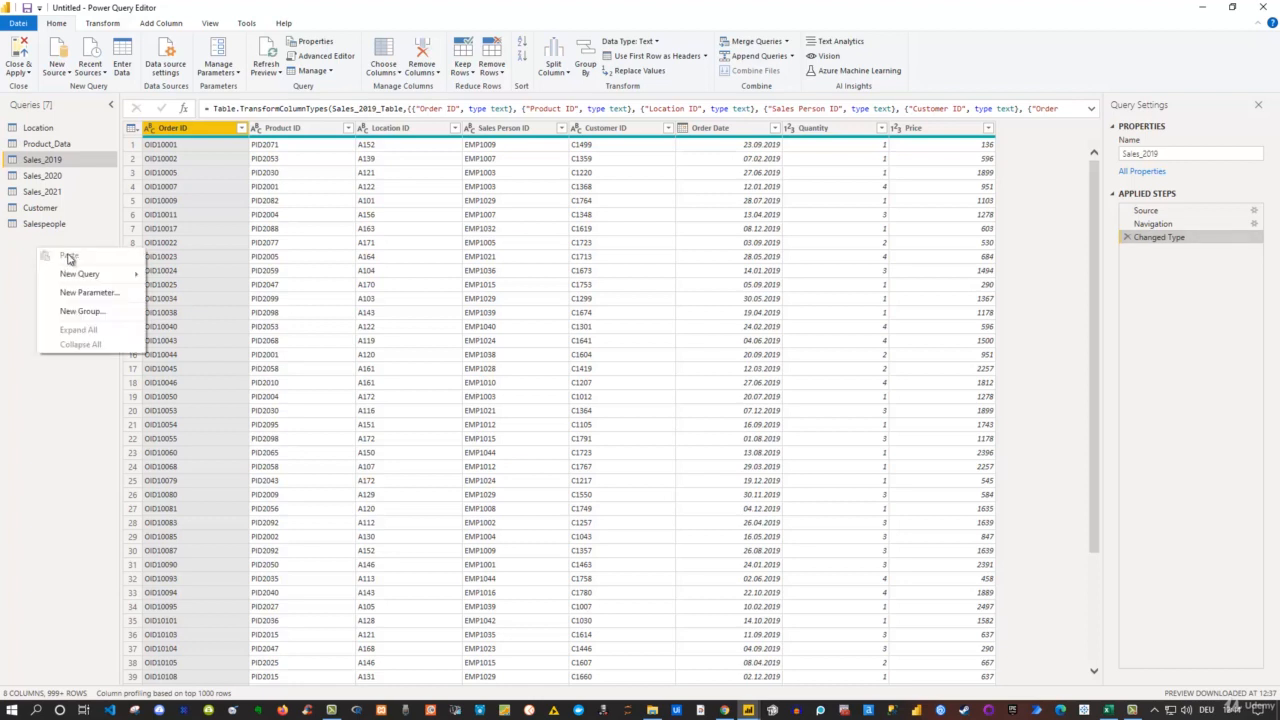
click(90, 315)
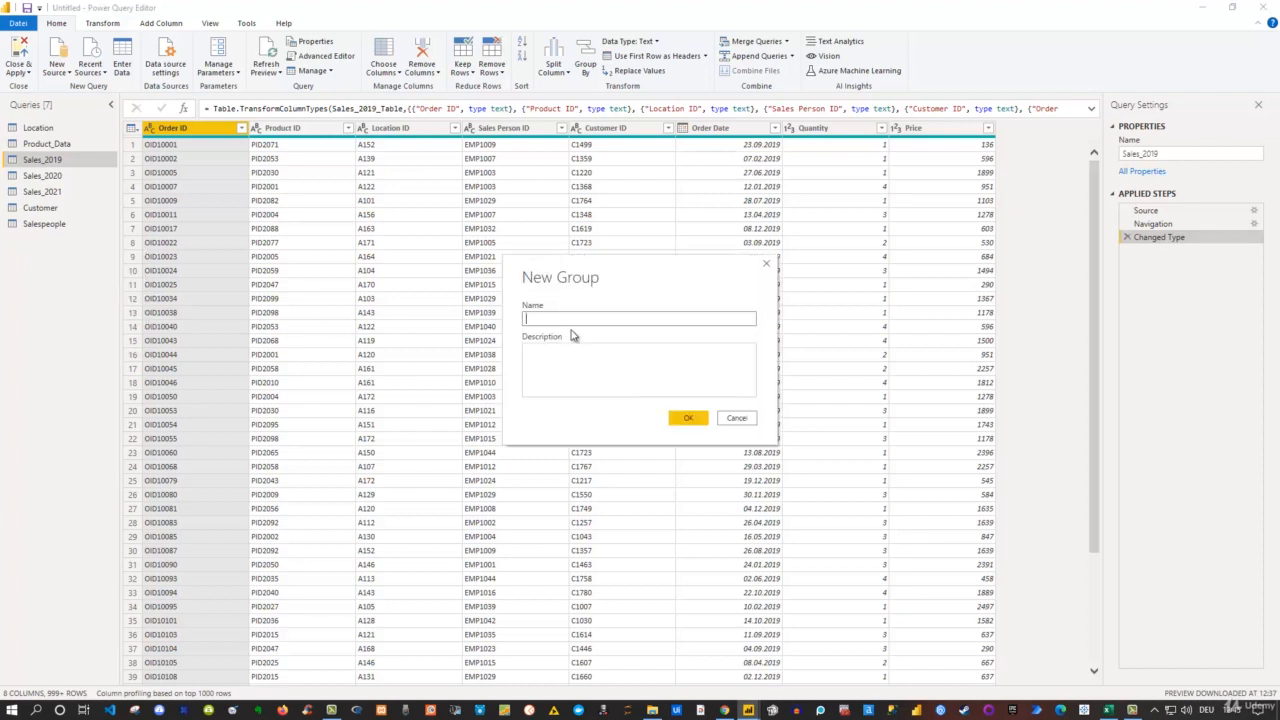
text(Model Data)
click(565, 349)
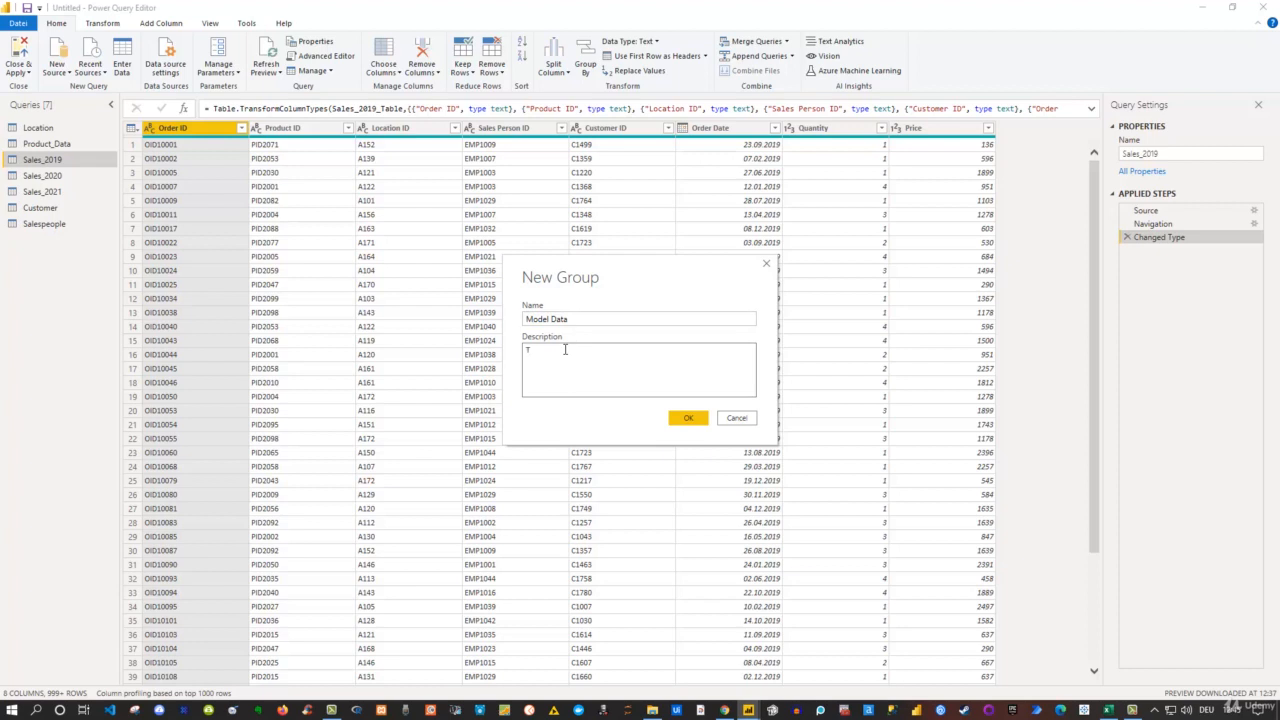
text(These are the tables relevant to our model)
click(698, 421)
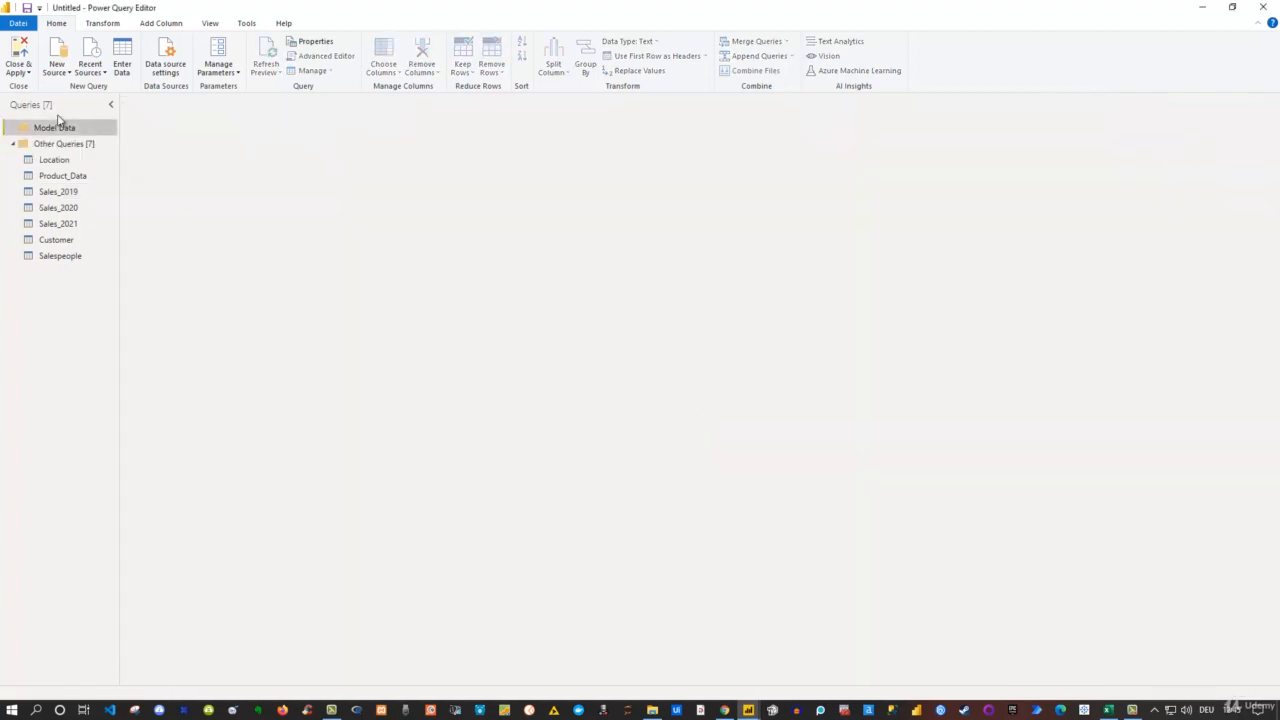
Move the Location, Product_Data, Customer and Salespeople queries together into the Model Data group
mouse_move(72, 133)
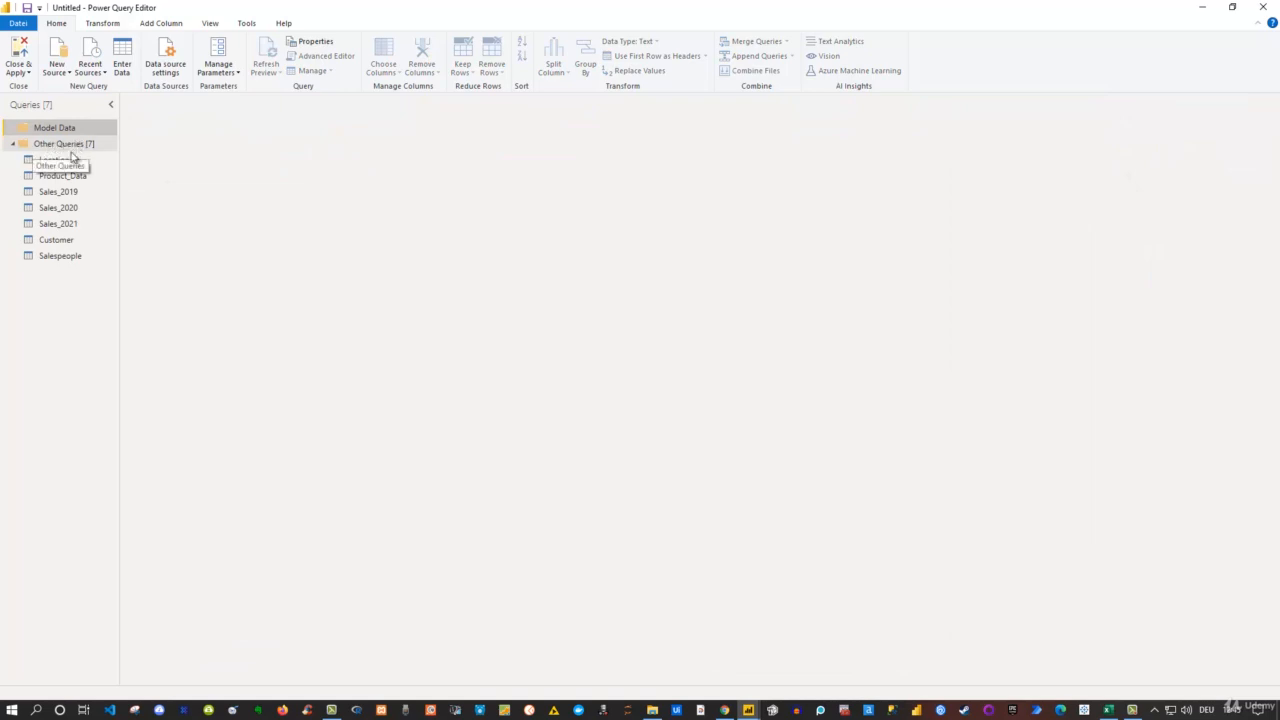
click(57, 240)
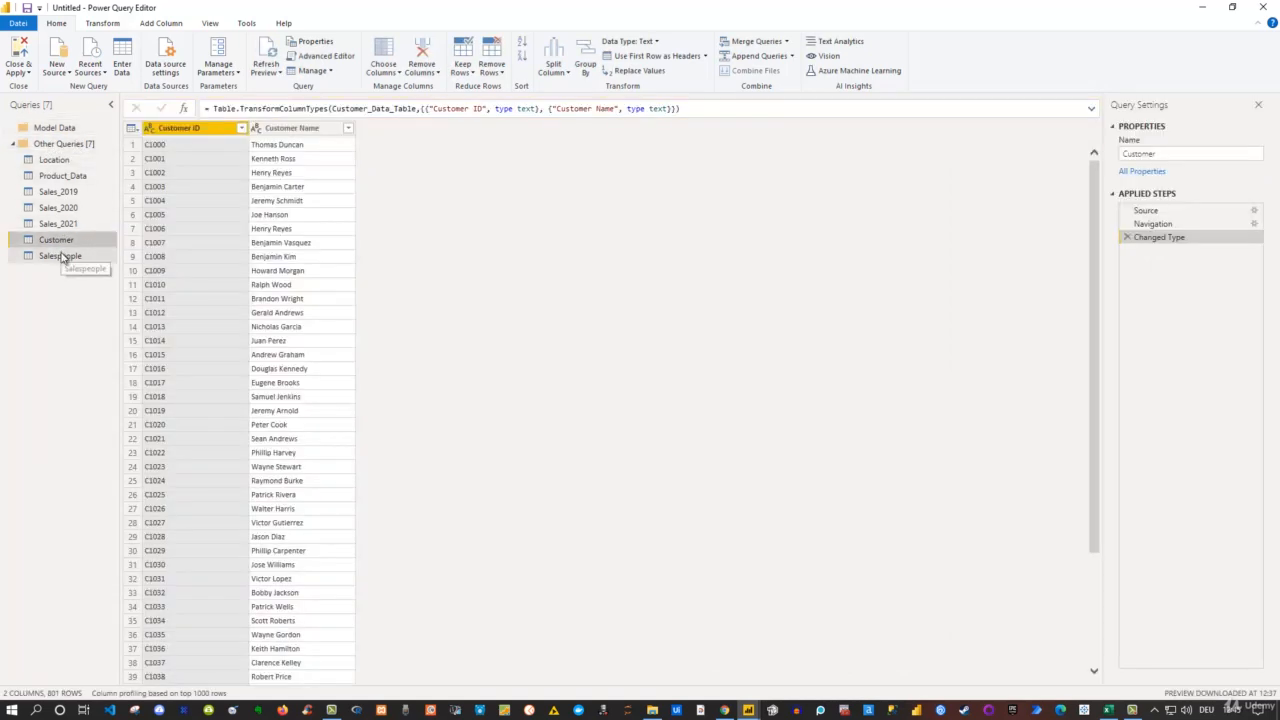
ctrl+click(61, 256)
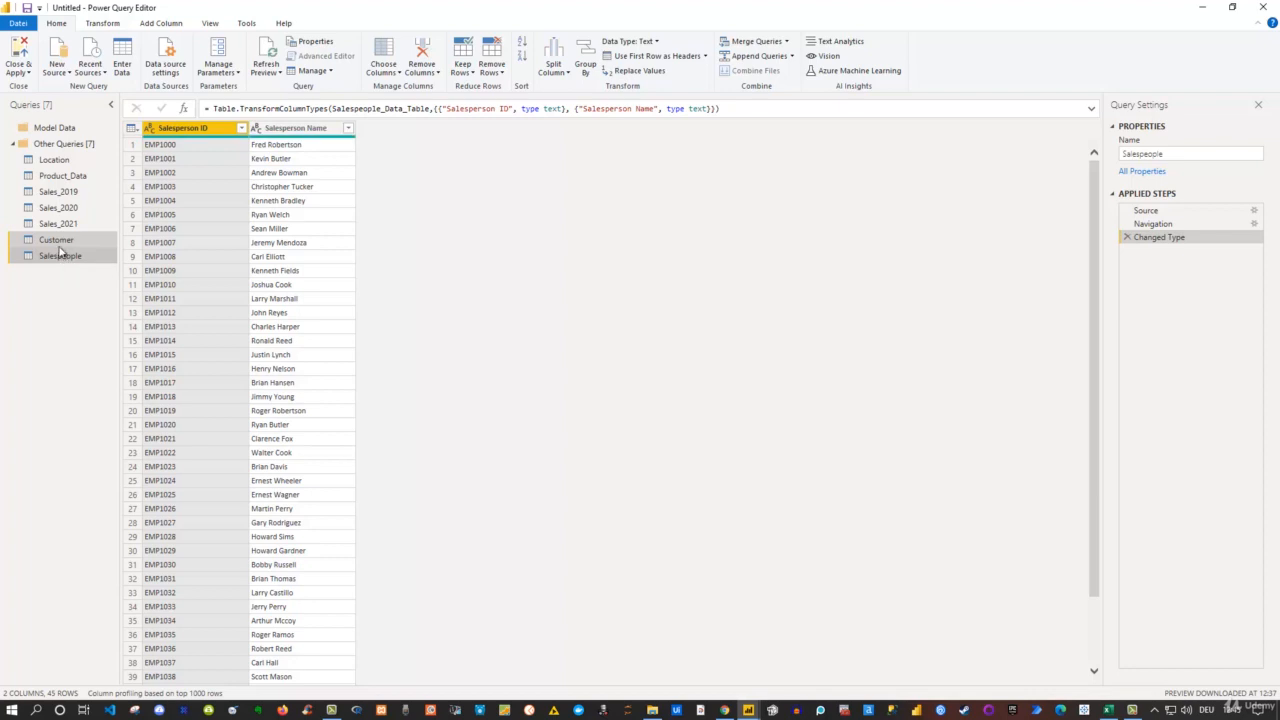
click(71, 178)
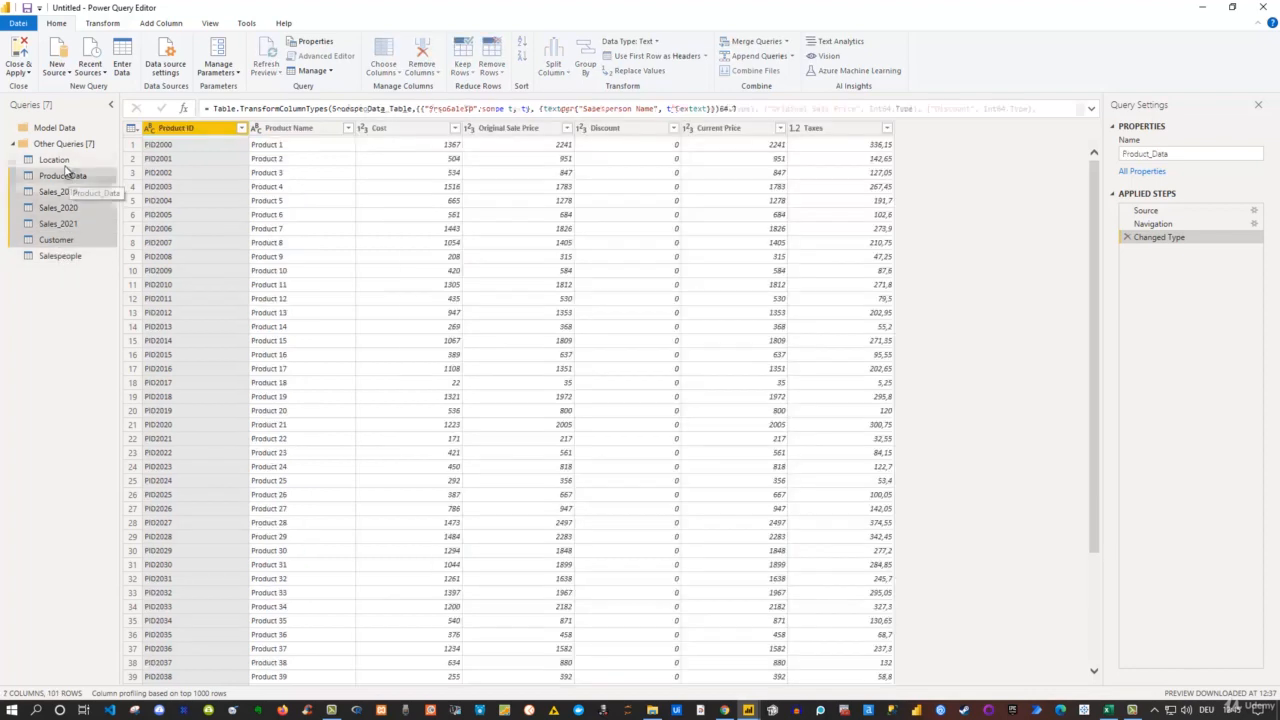
click(62, 256)
ctrl+click(62, 240)
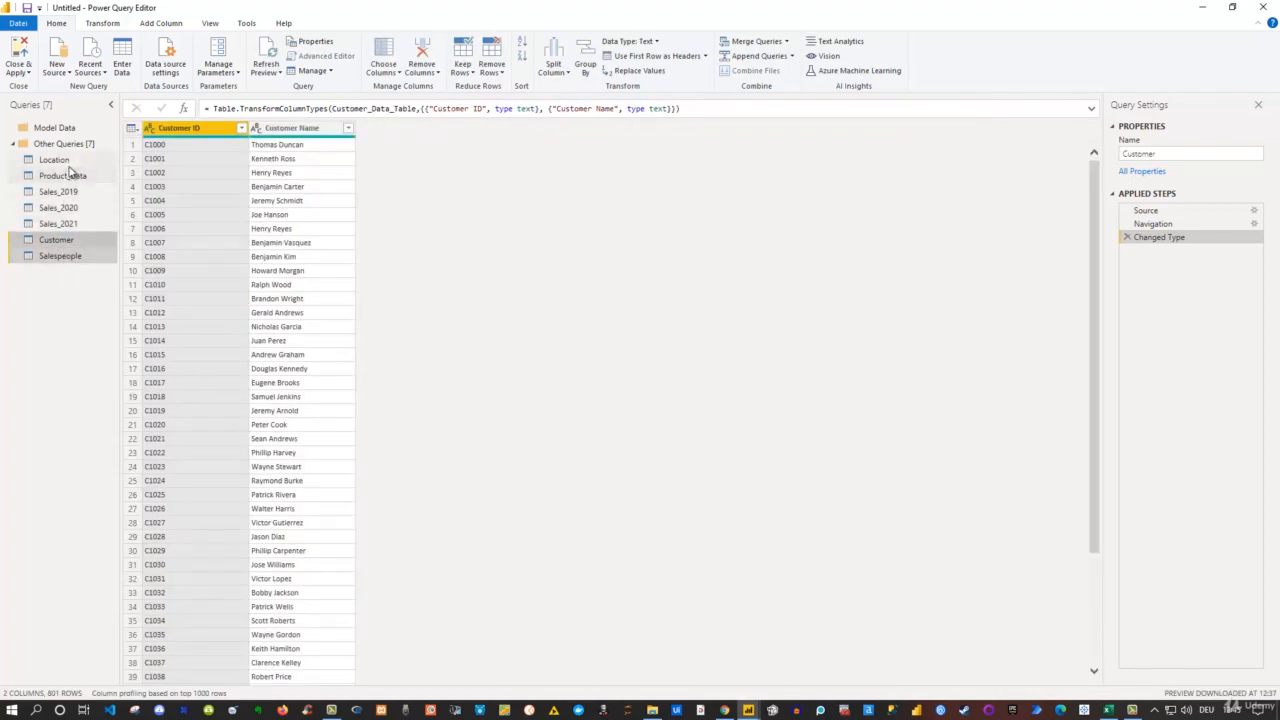
ctrl+click(66, 178)
ctrl+click(56, 161)
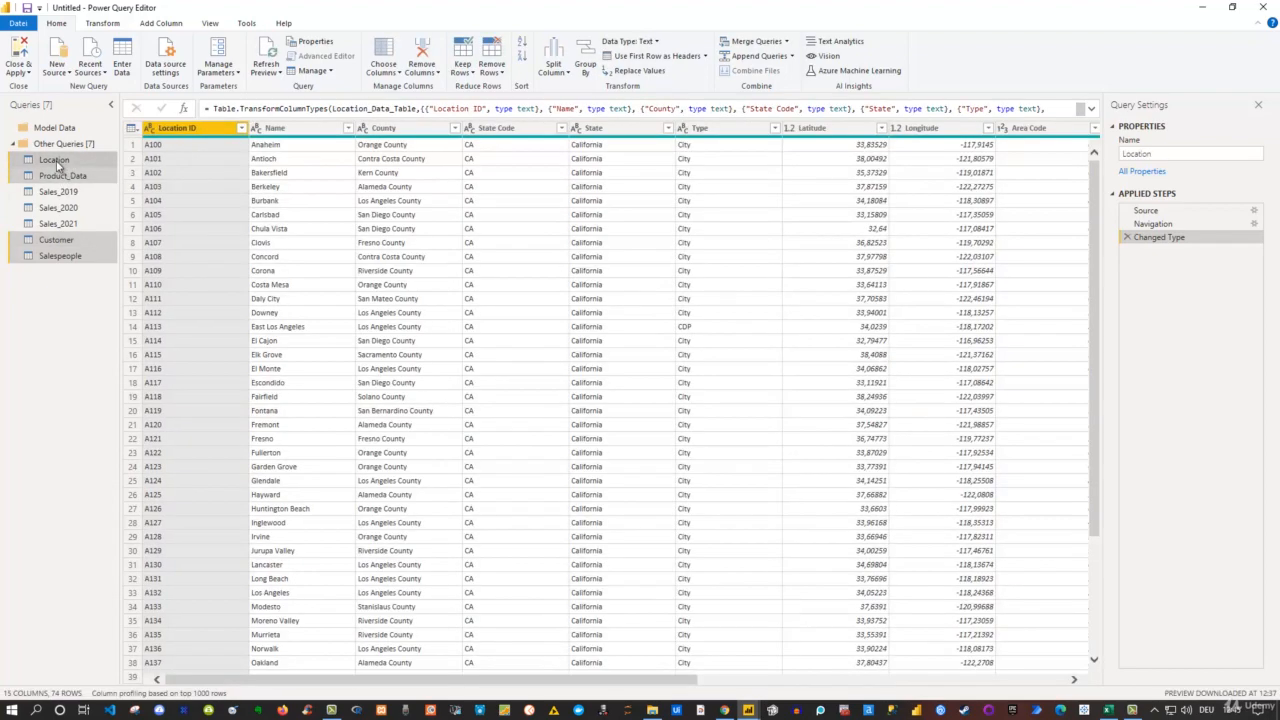
drag(57, 163, 60, 130)
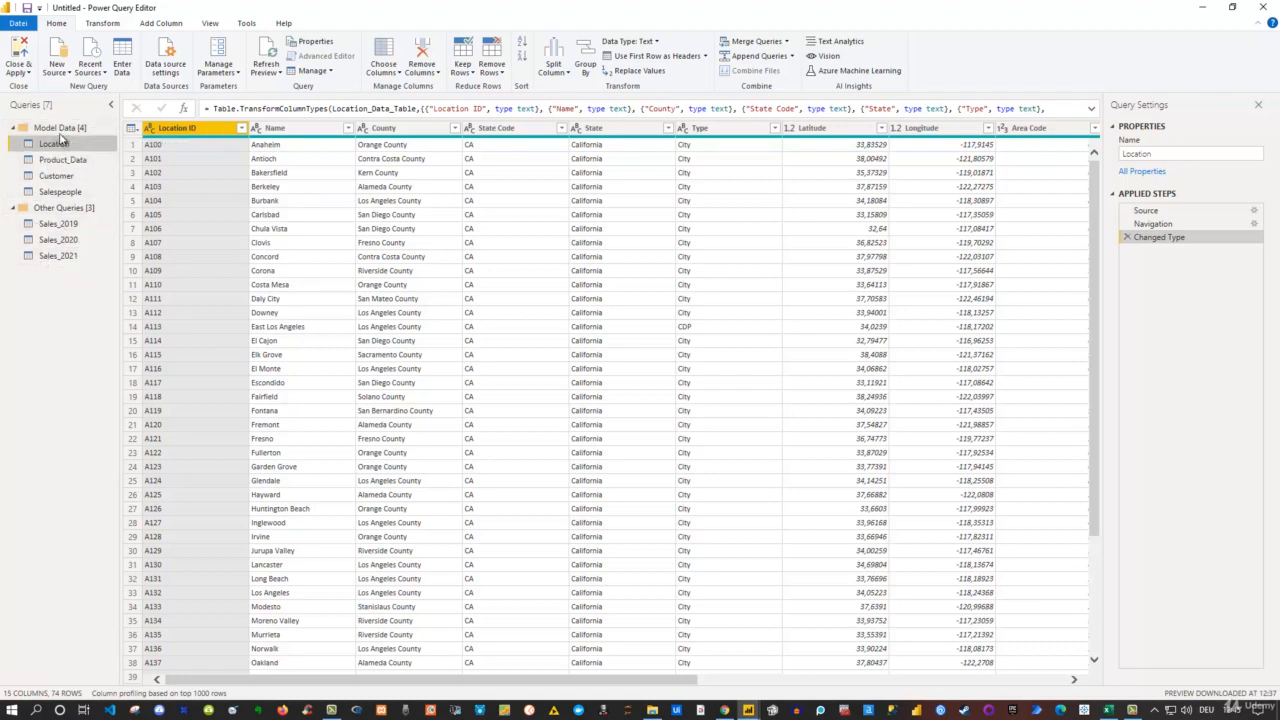
Look through the yearly sales queries in the Other Queries group
mouse_move(62, 135)
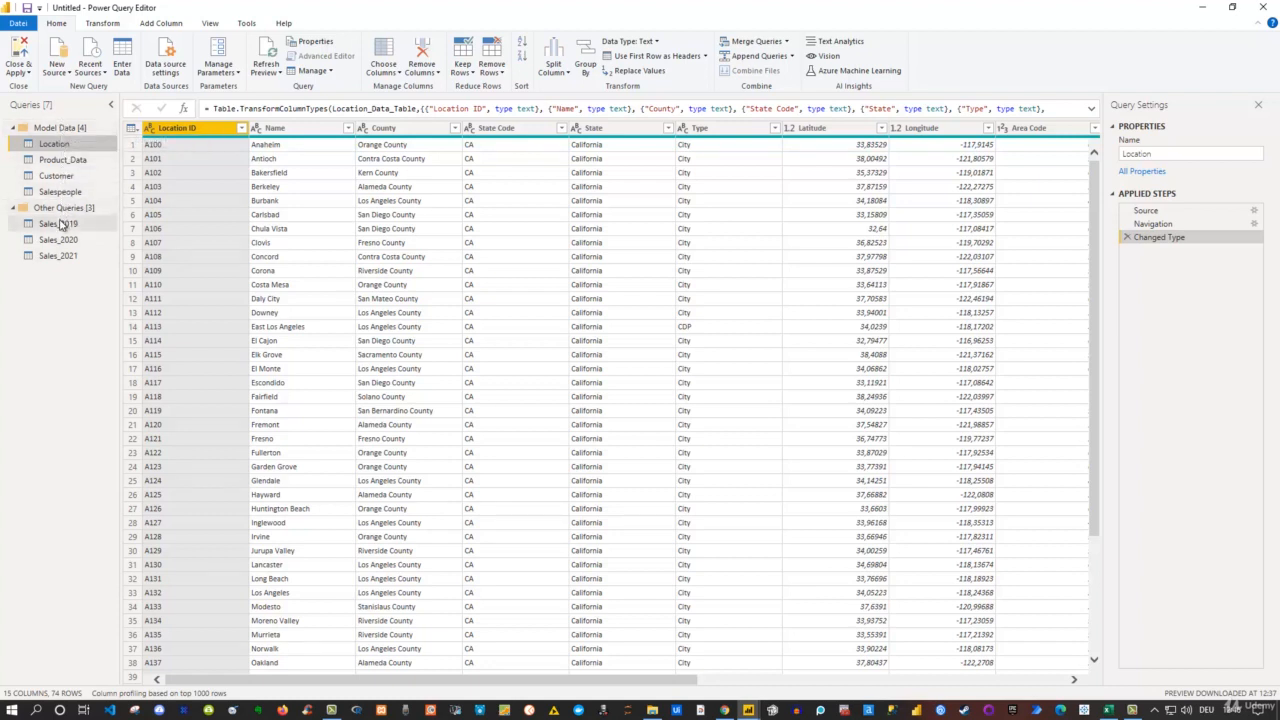
click(60, 225)
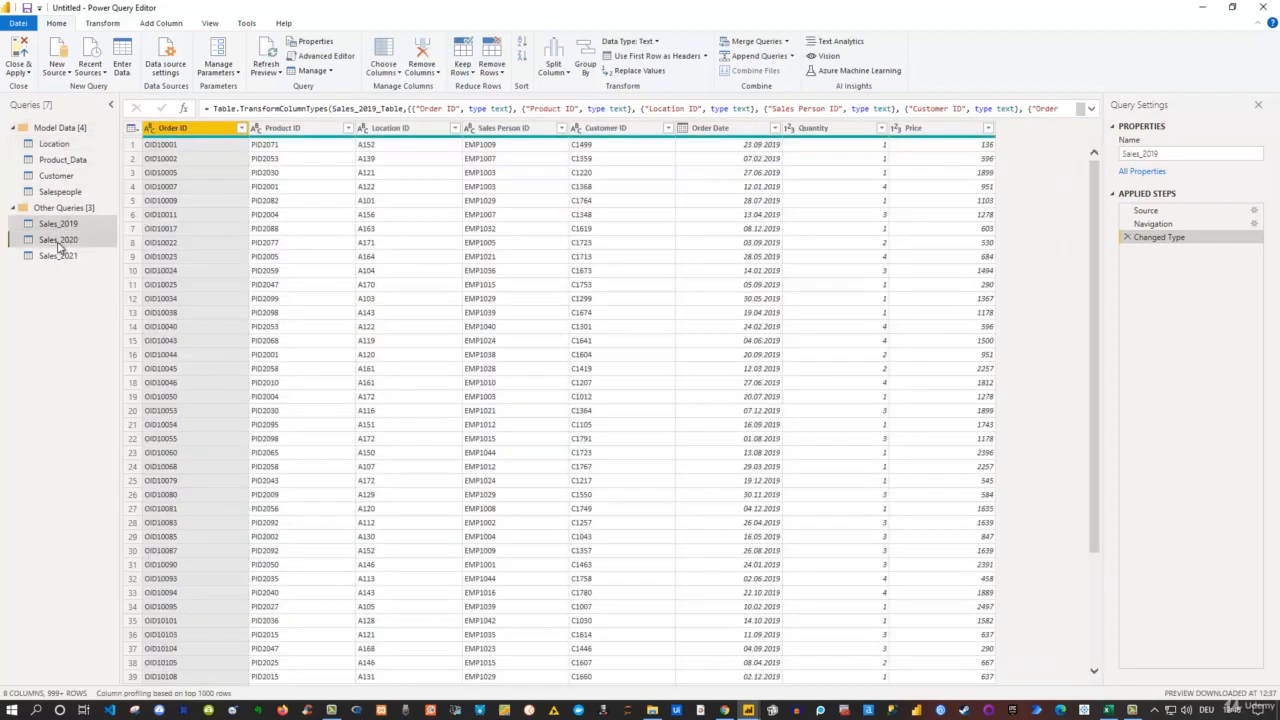
click(58, 241)
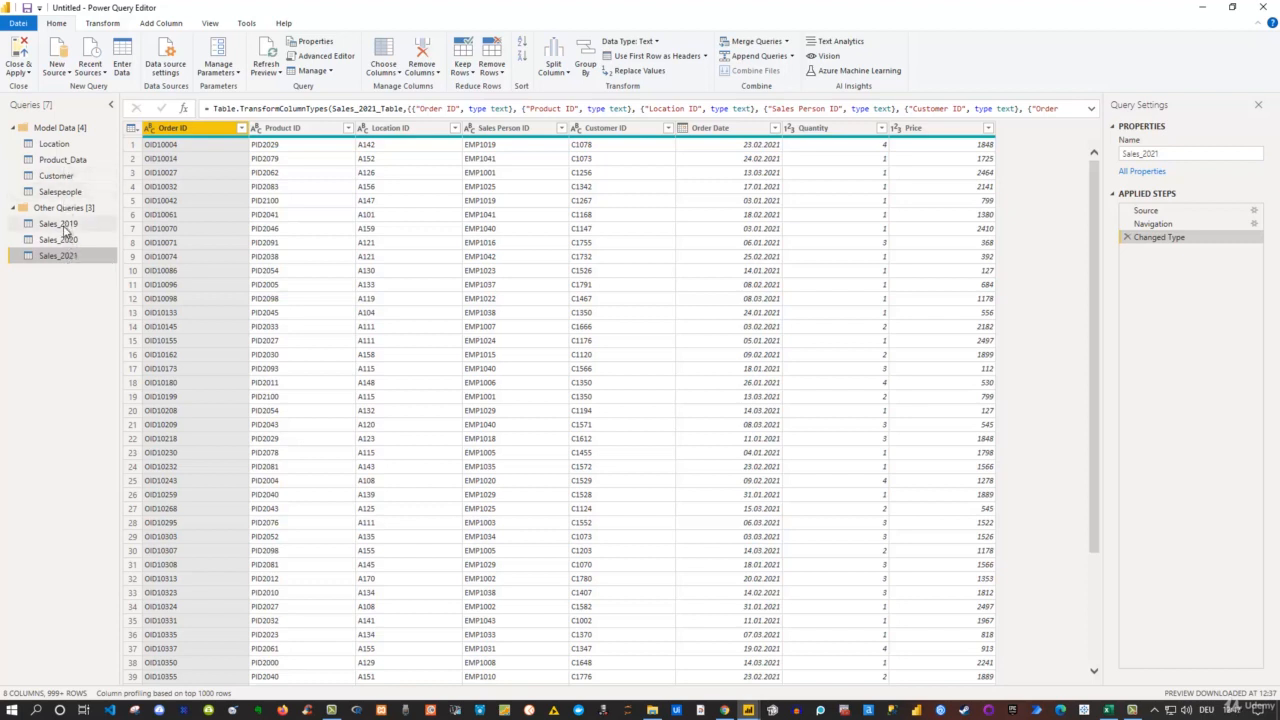
Rename the Product_Data query as Product
click(76, 160)
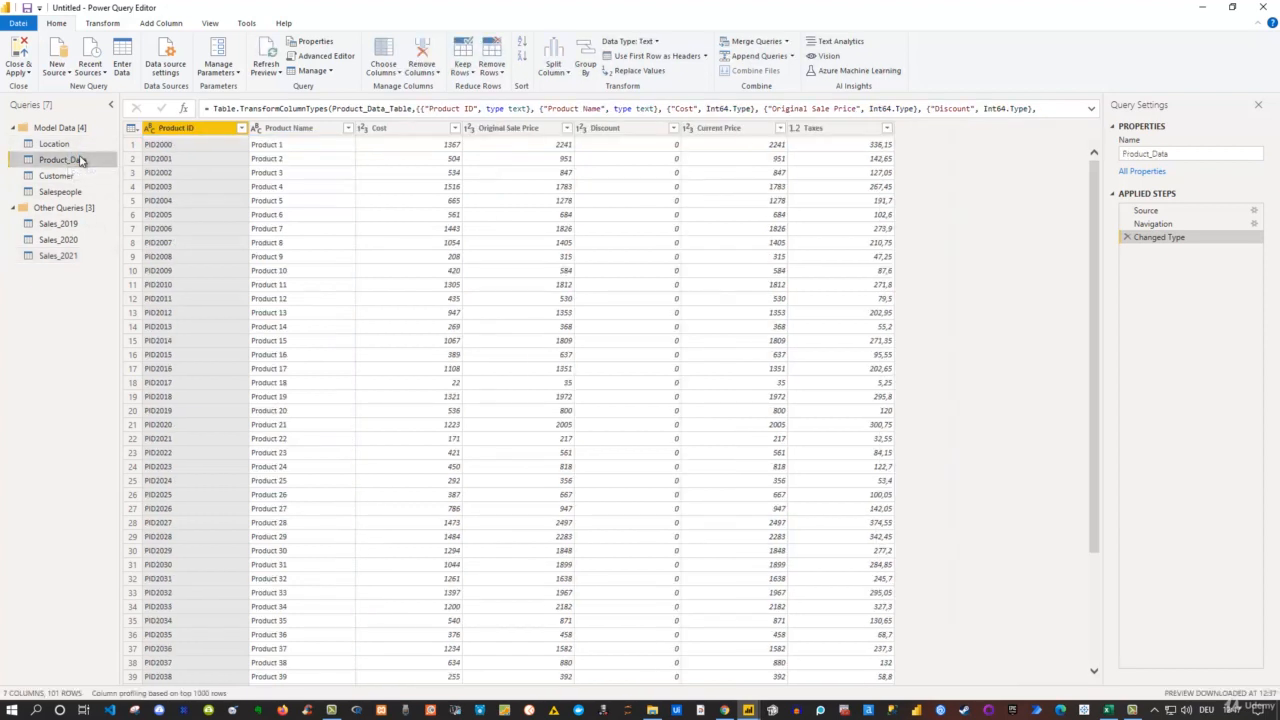
drag(1149, 153, 1181, 160)
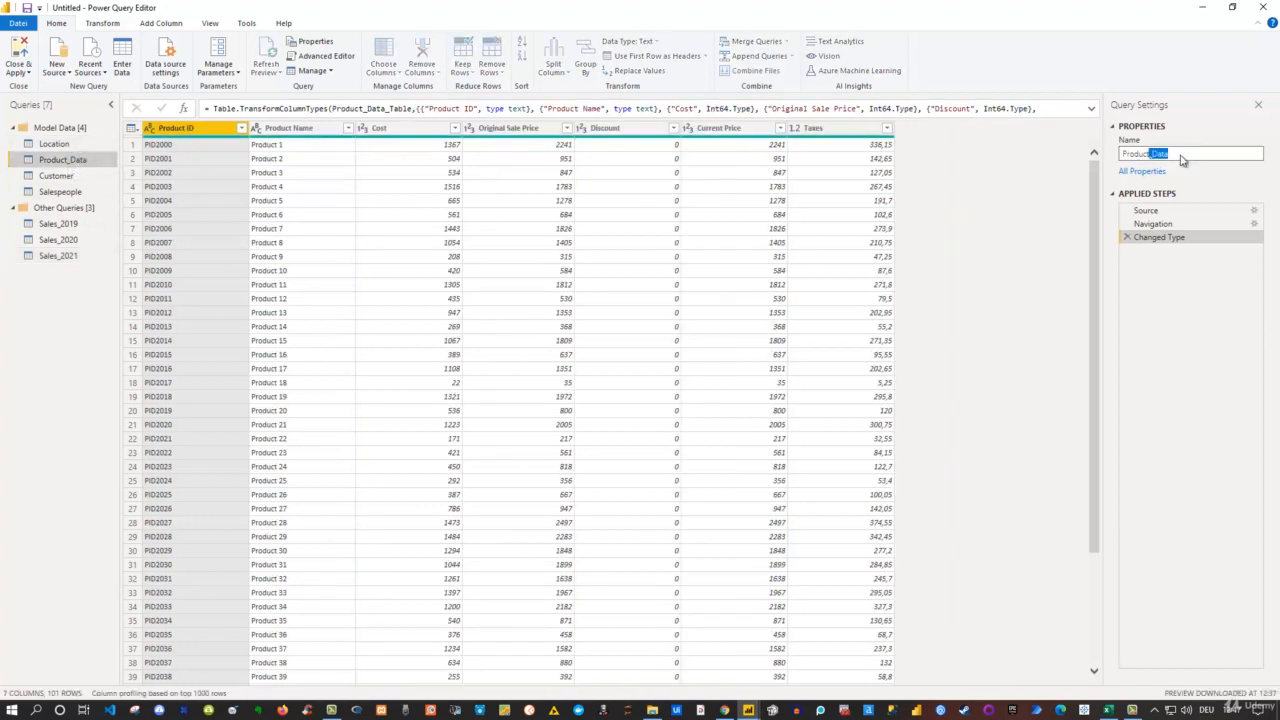
key(BackSpace)
key(Return)
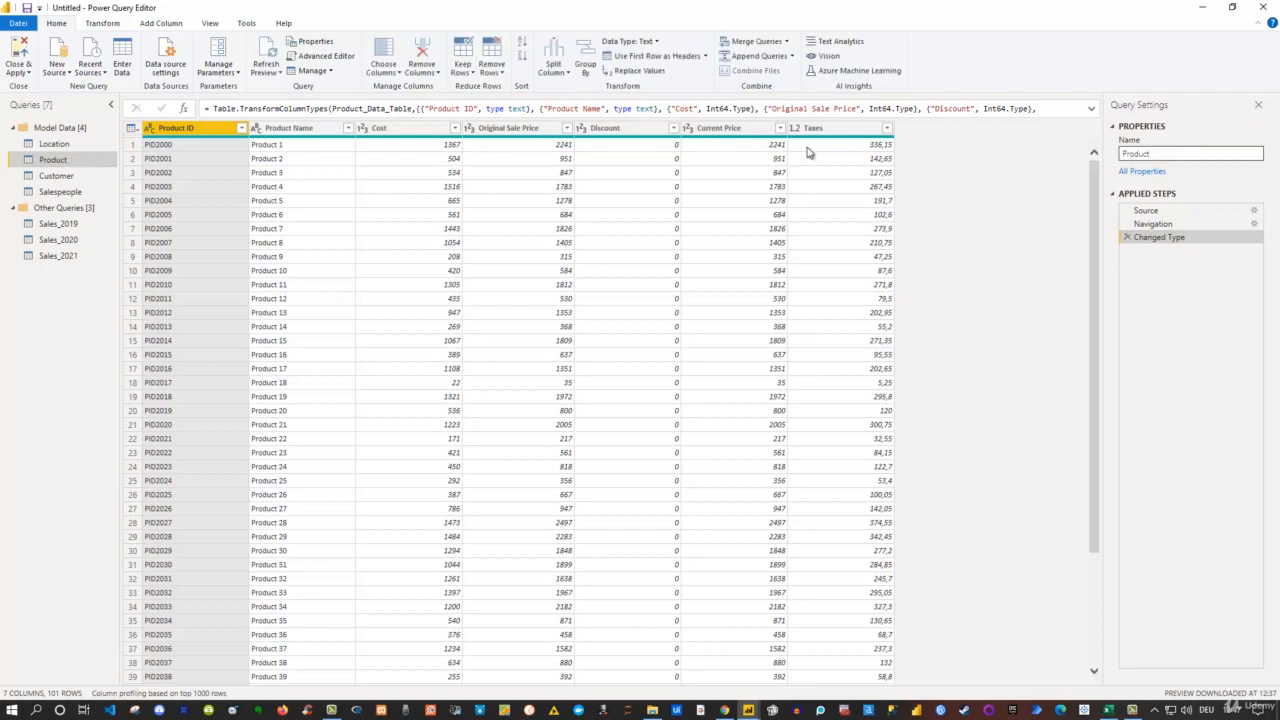
Compare the column structure of the Sales_2019, Sales_2020 and Sales_2021 queries
click(70, 230)
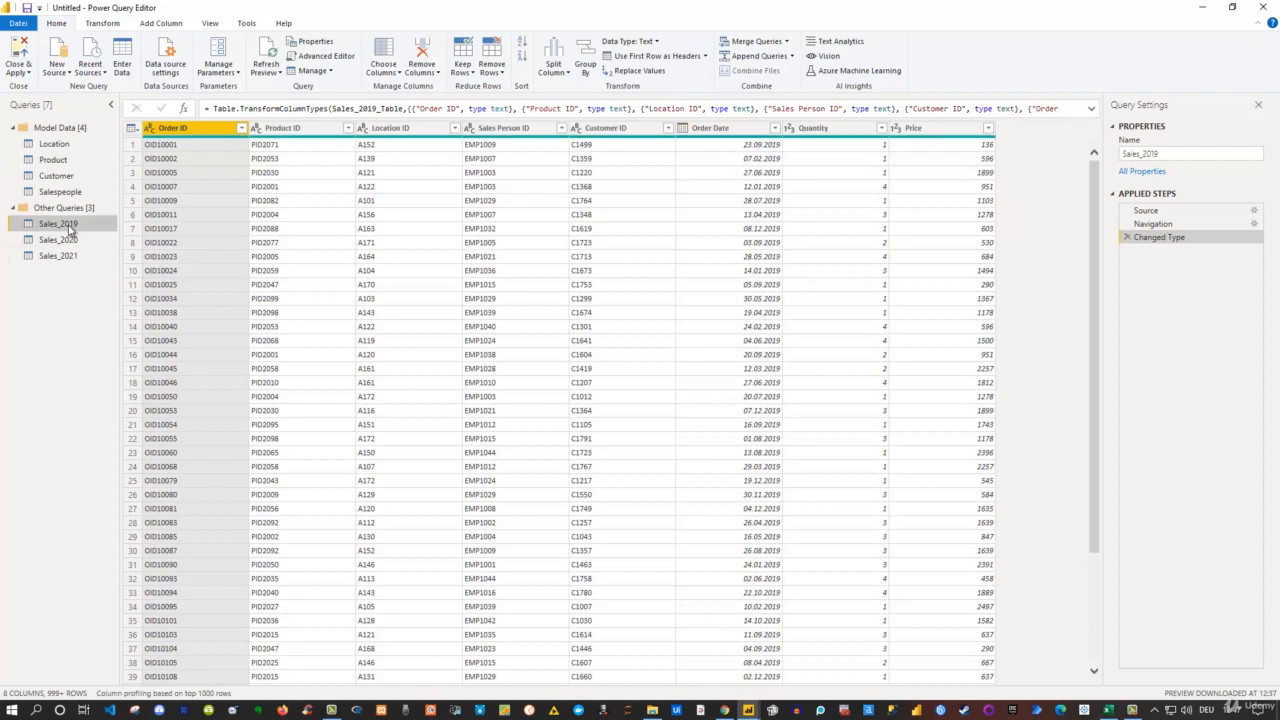
click(60, 240)
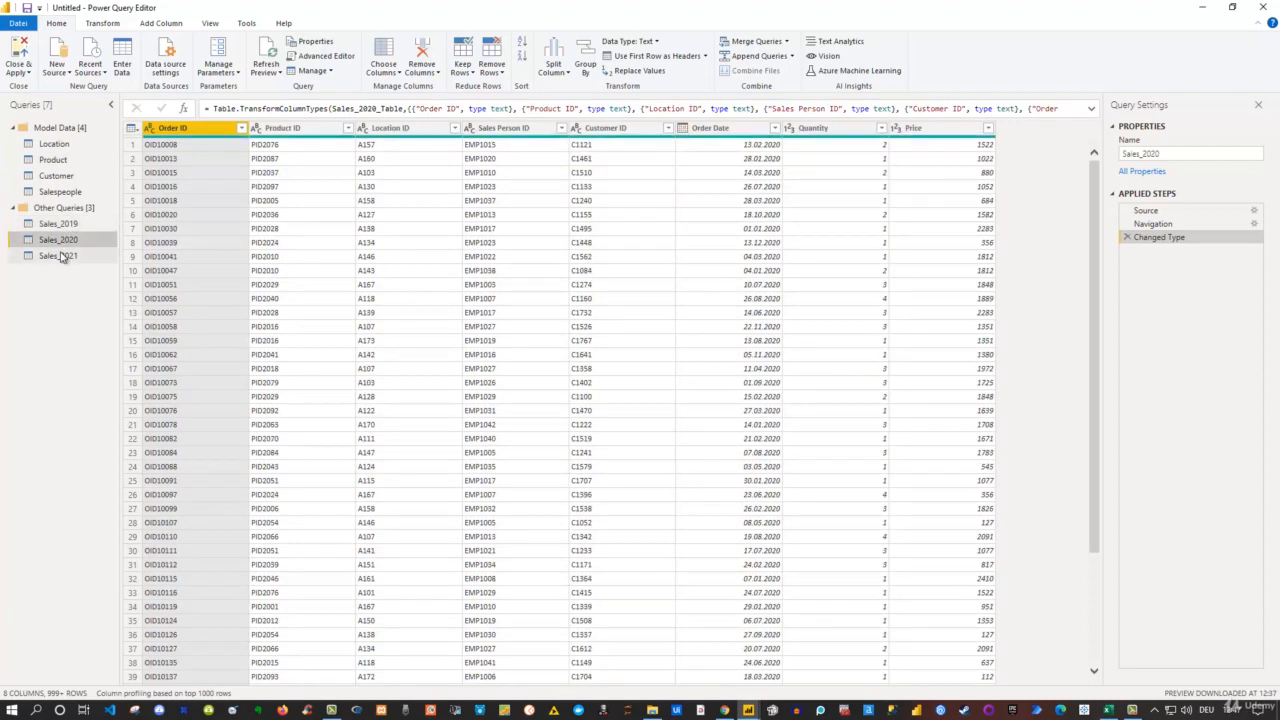
click(60, 256)
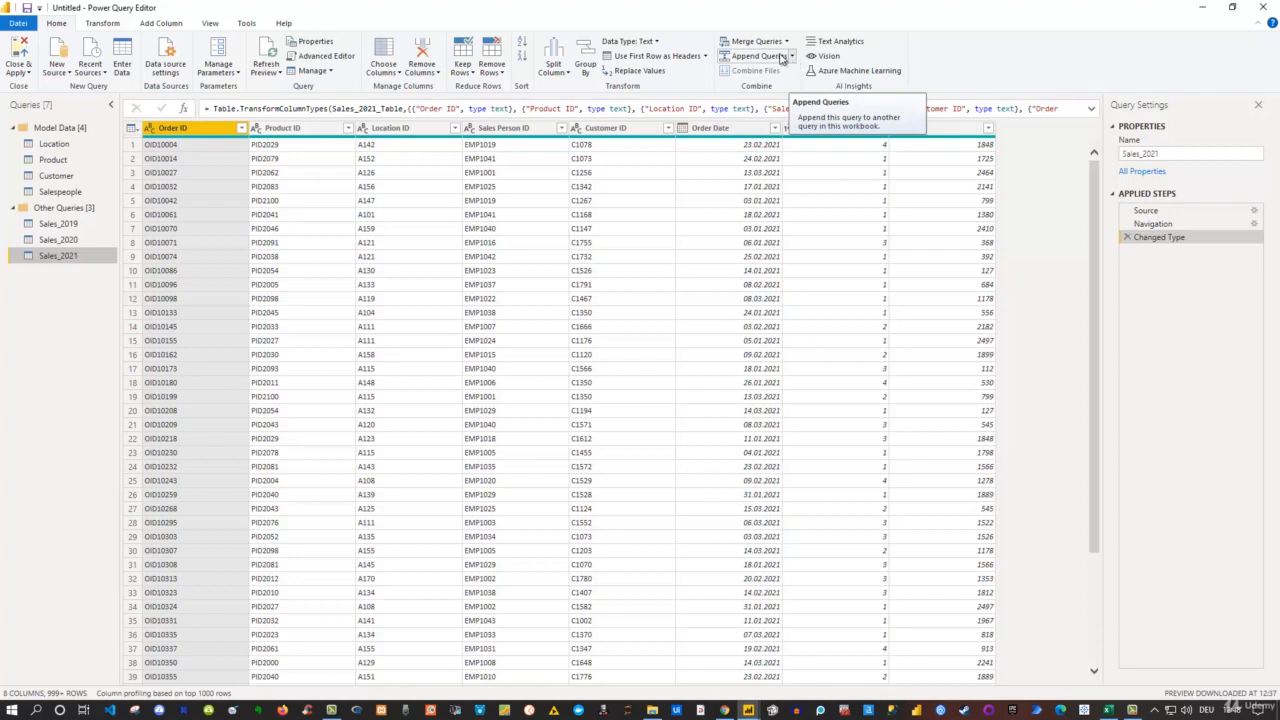
click(764, 58)
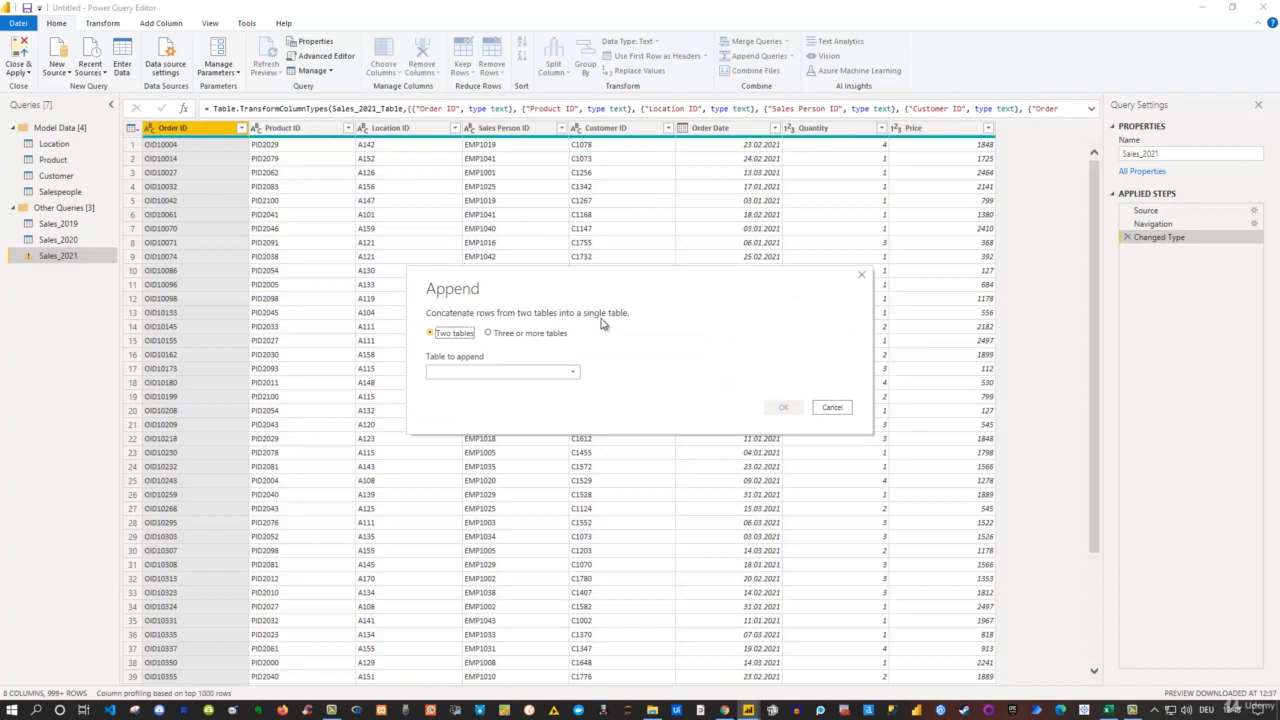
click(490, 335)
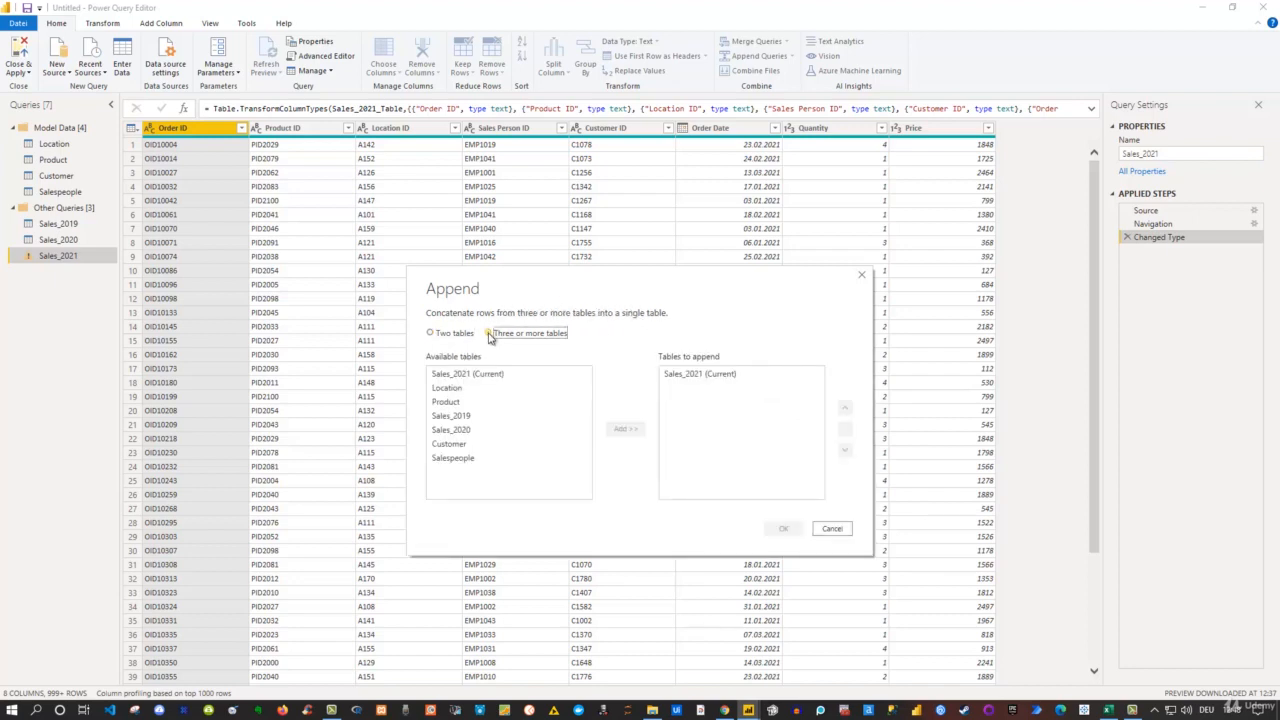
click(861, 277)
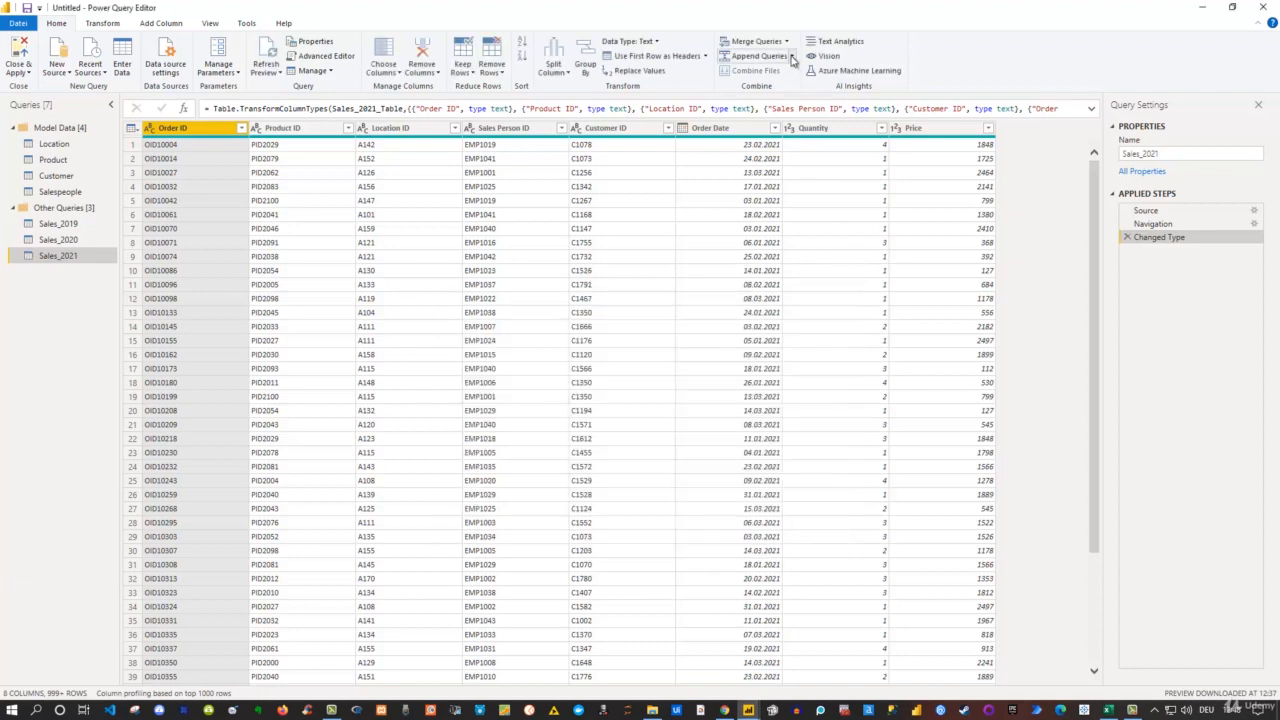
click(792, 57)
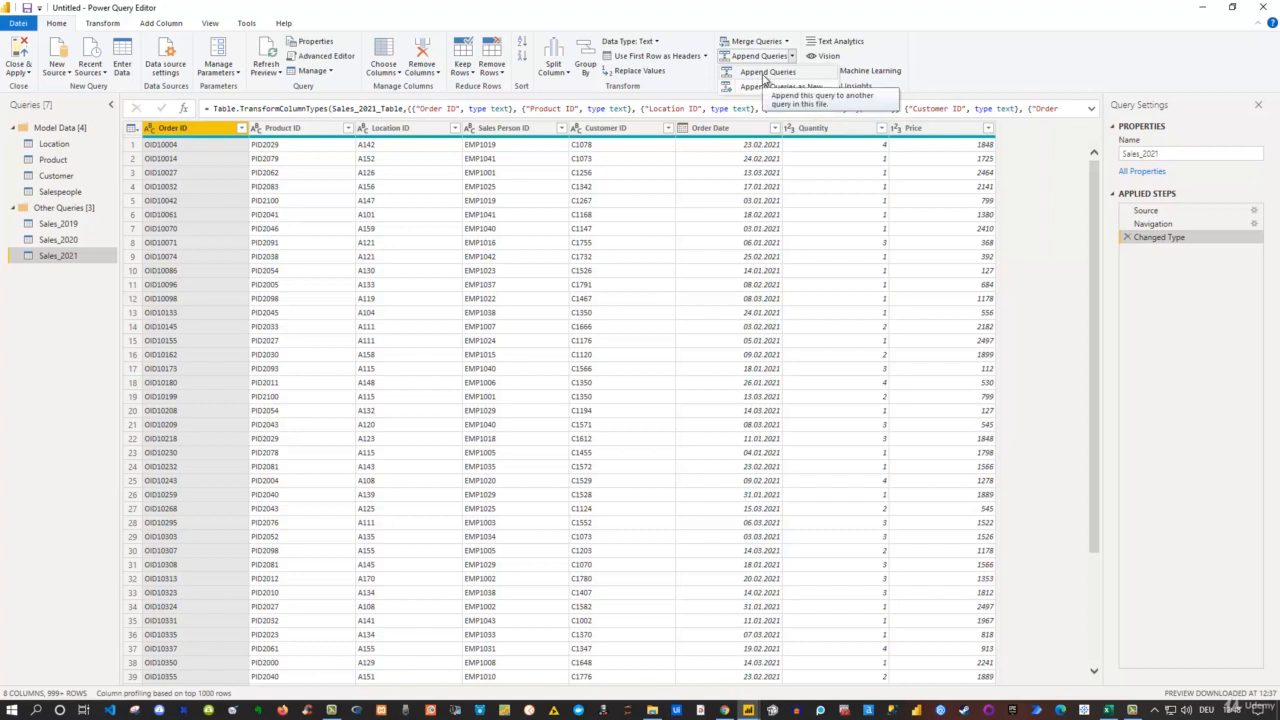
click(767, 74)
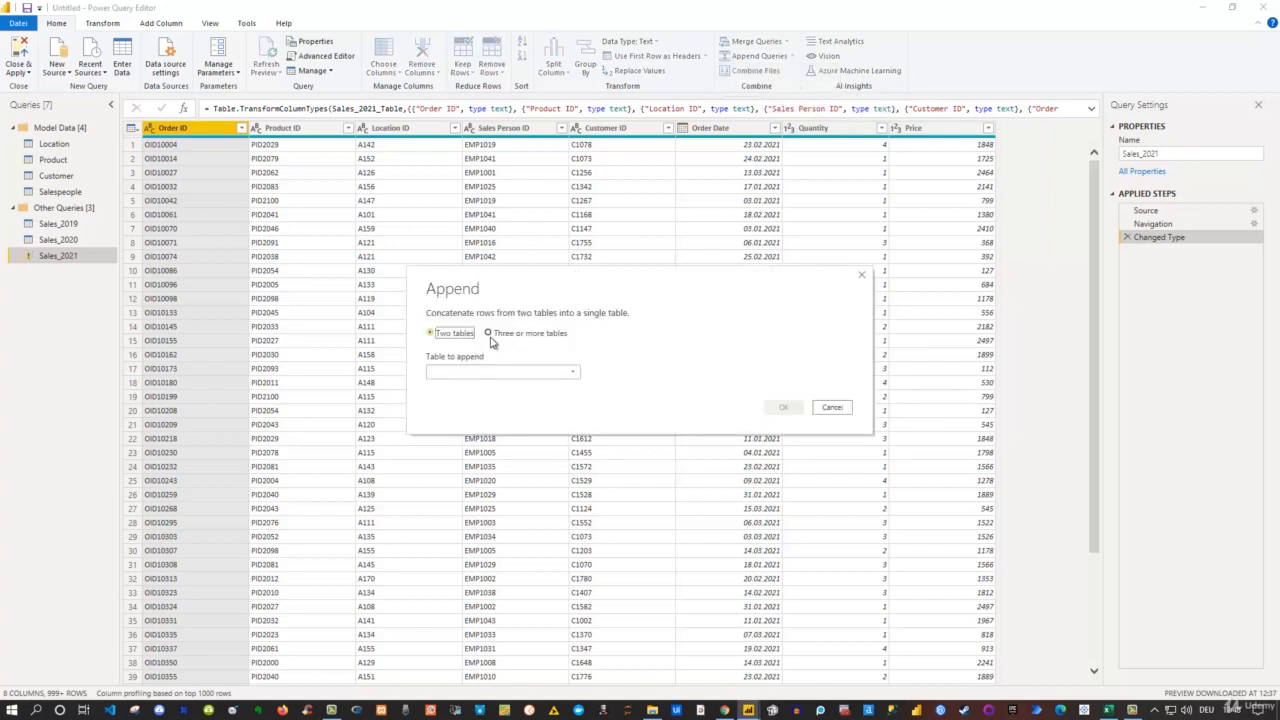
click(489, 334)
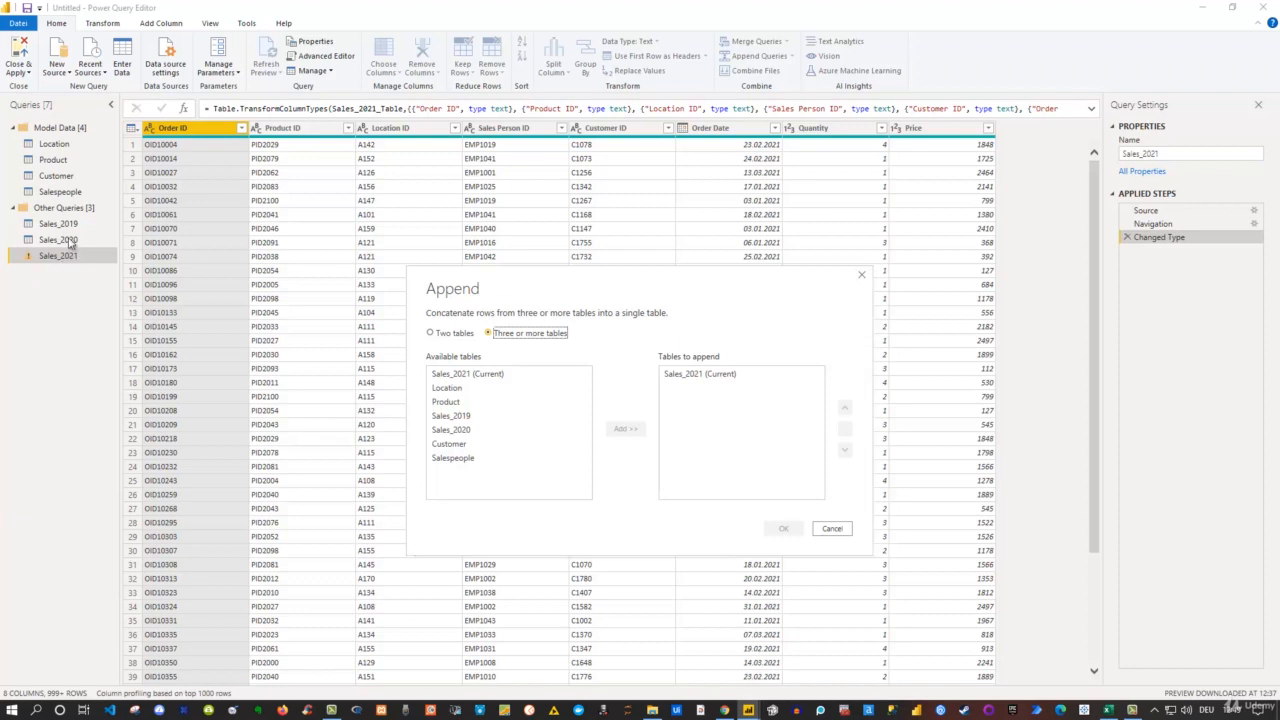
click(862, 277)
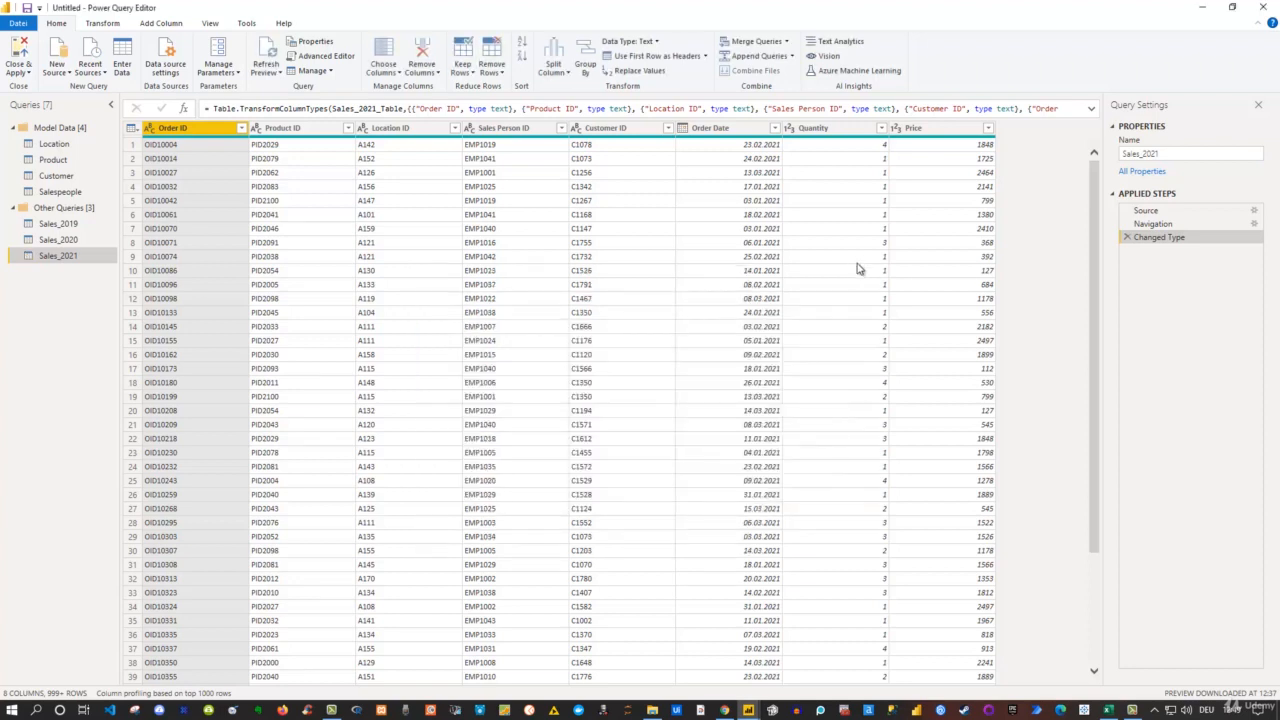
Append the Sales_2021, Sales_2020 and Sales_2019 tables, in that order, into a new query
click(791, 57)
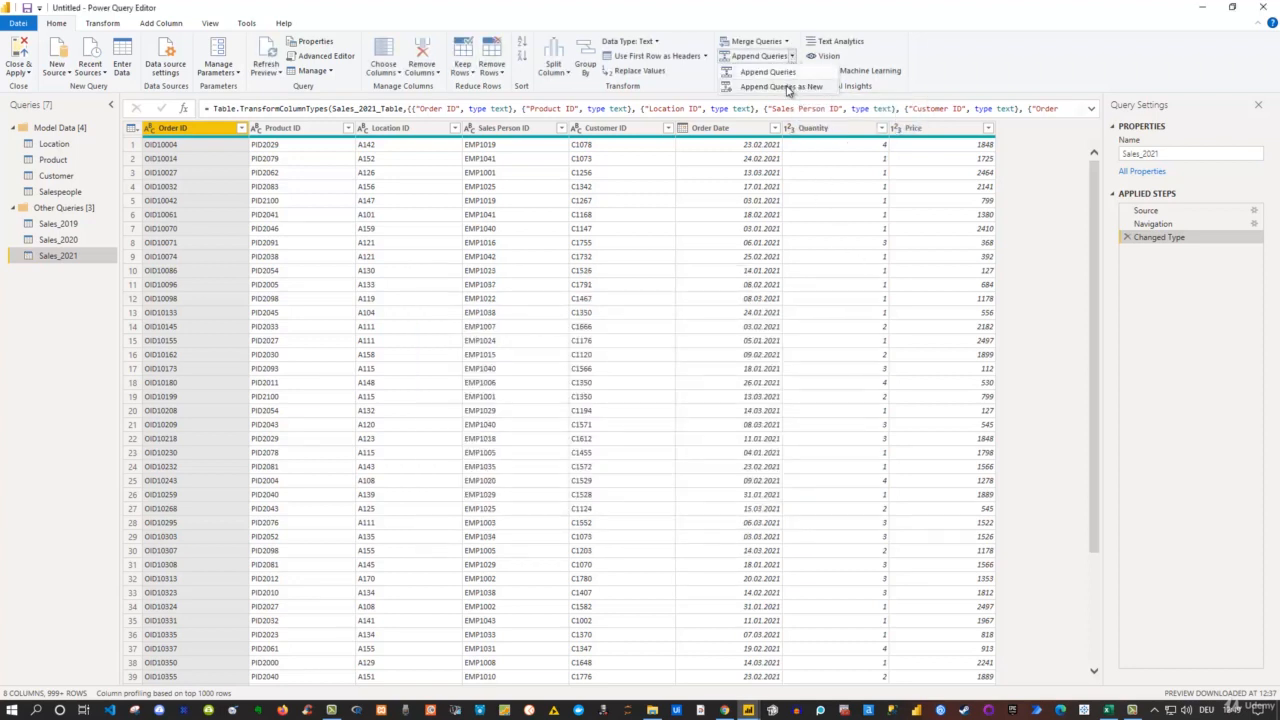
click(788, 88)
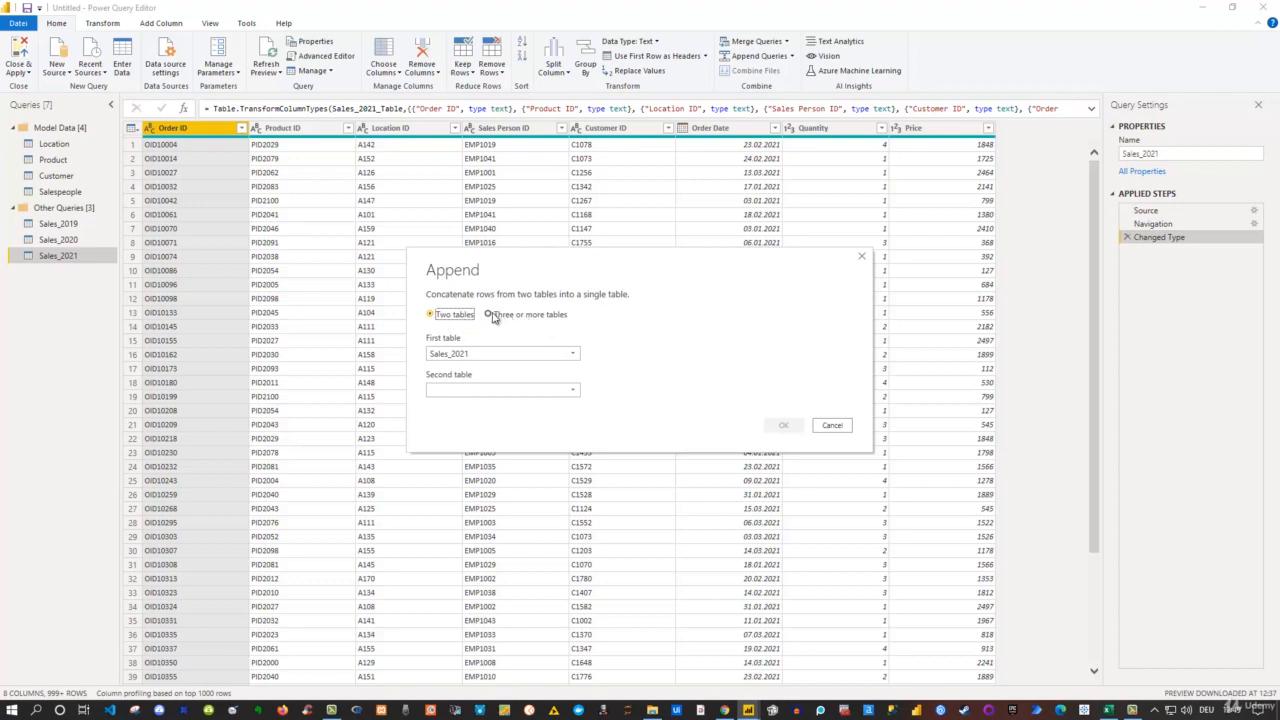
click(491, 316)
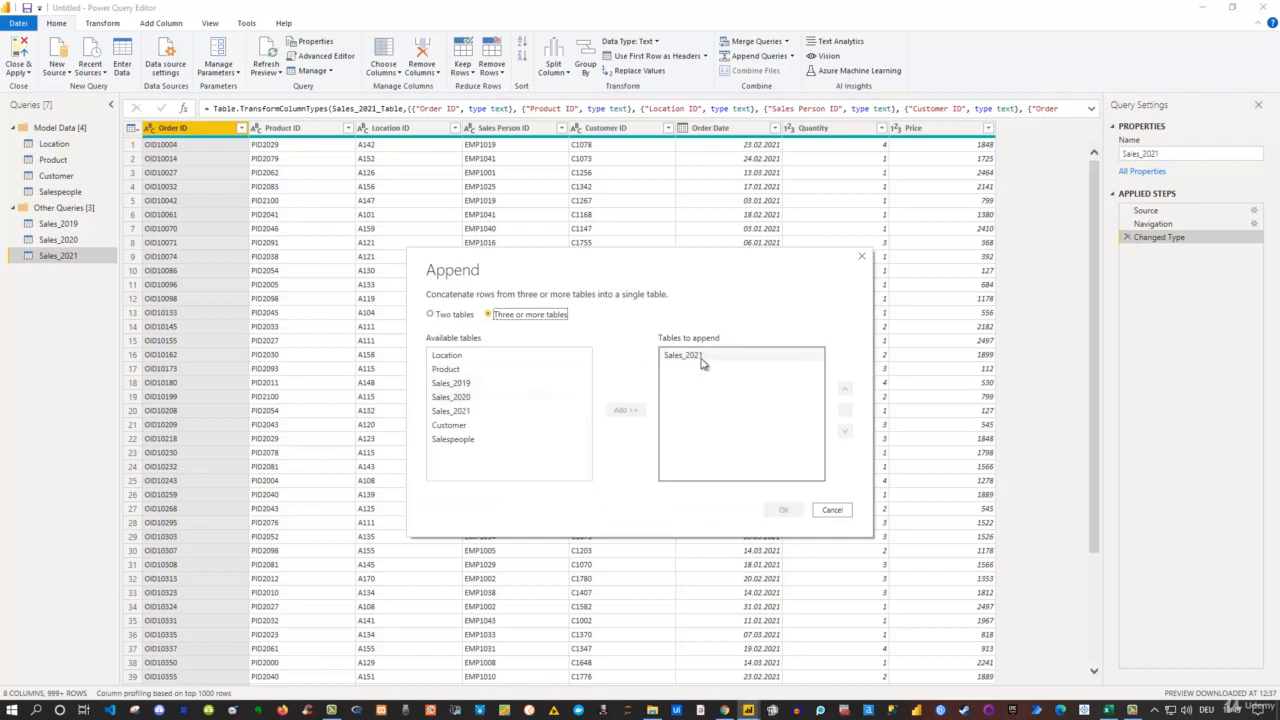
click(450, 397)
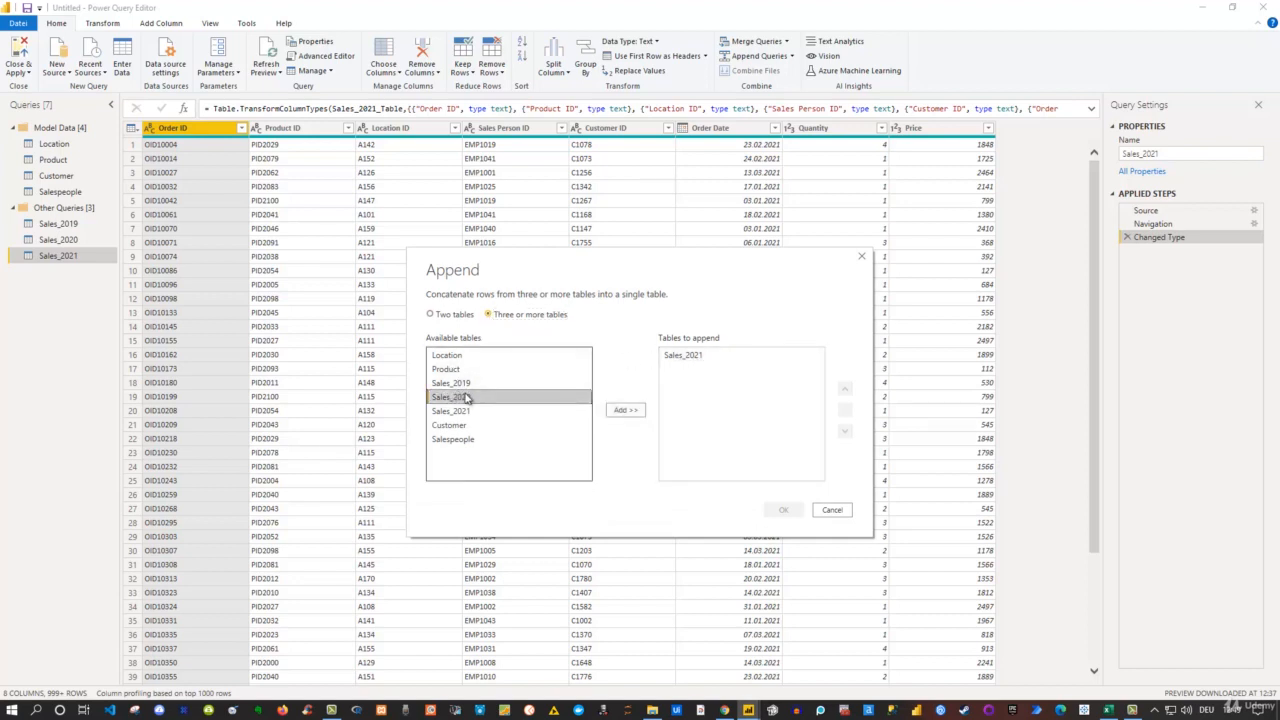
click(465, 385)
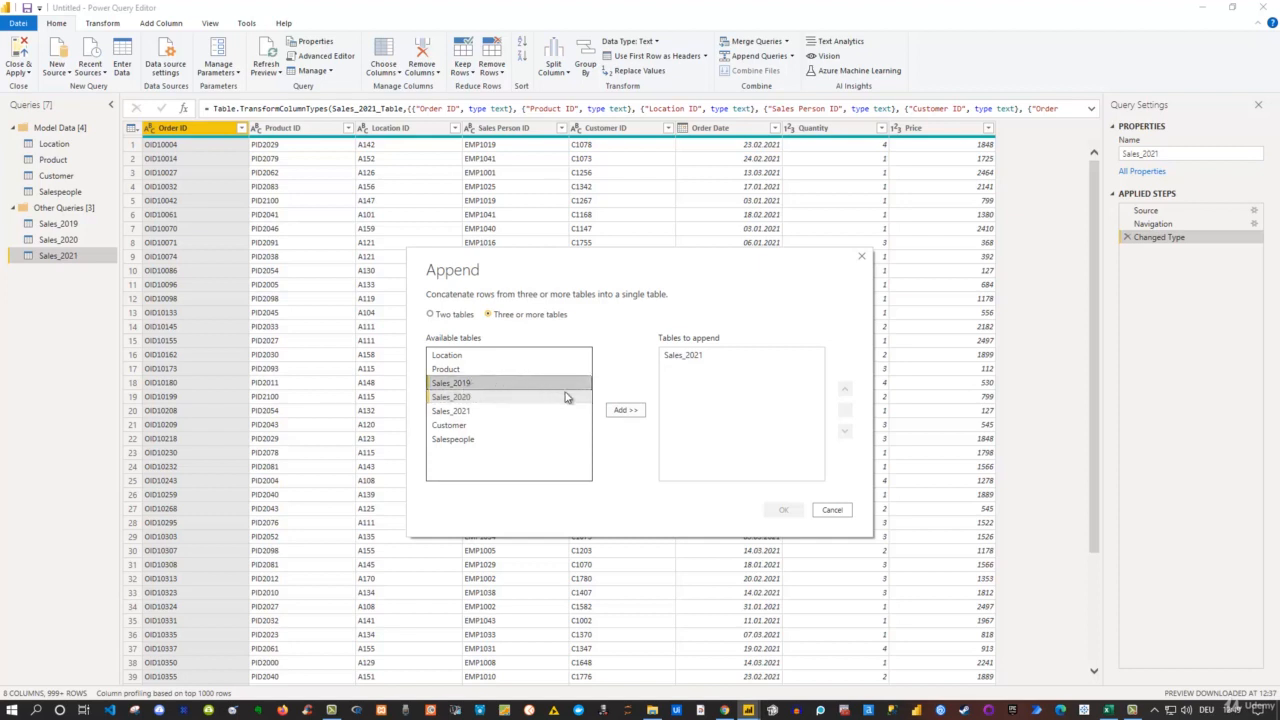
click(627, 411)
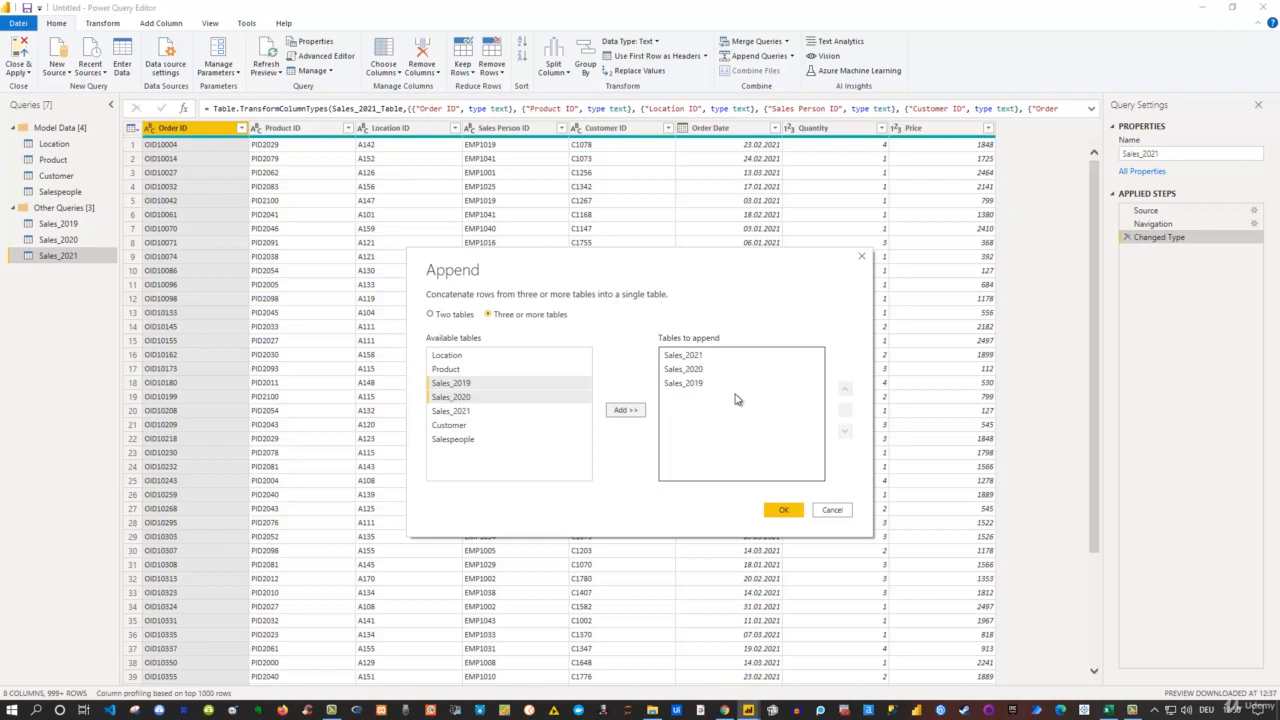
click(782, 511)
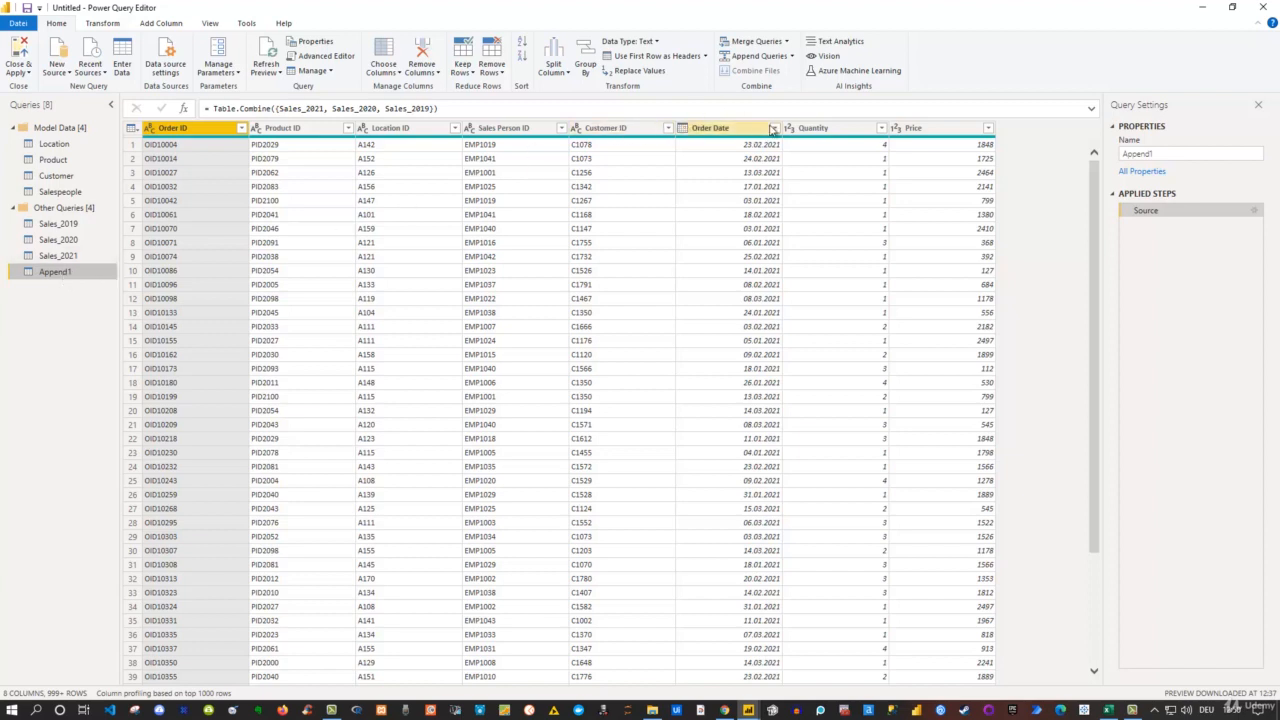
Check the full range of Order Date values in the appended query without applying a filter
click(775, 133)
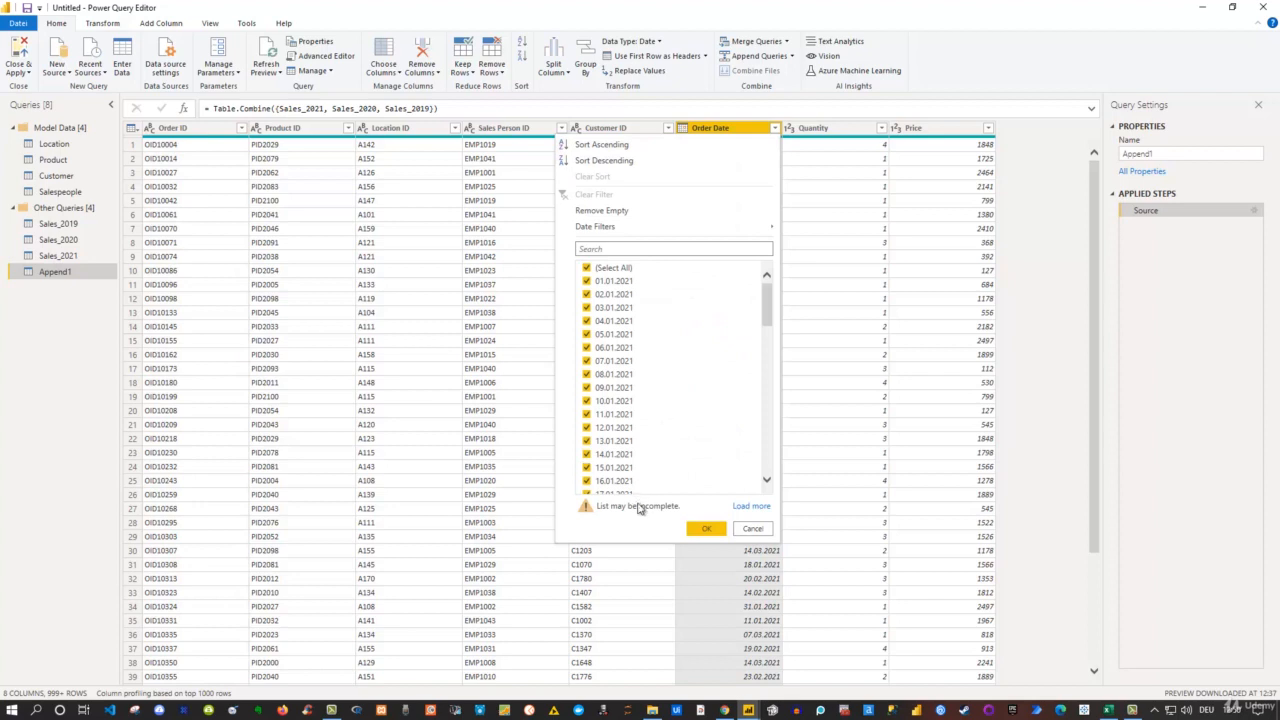
click(751, 506)
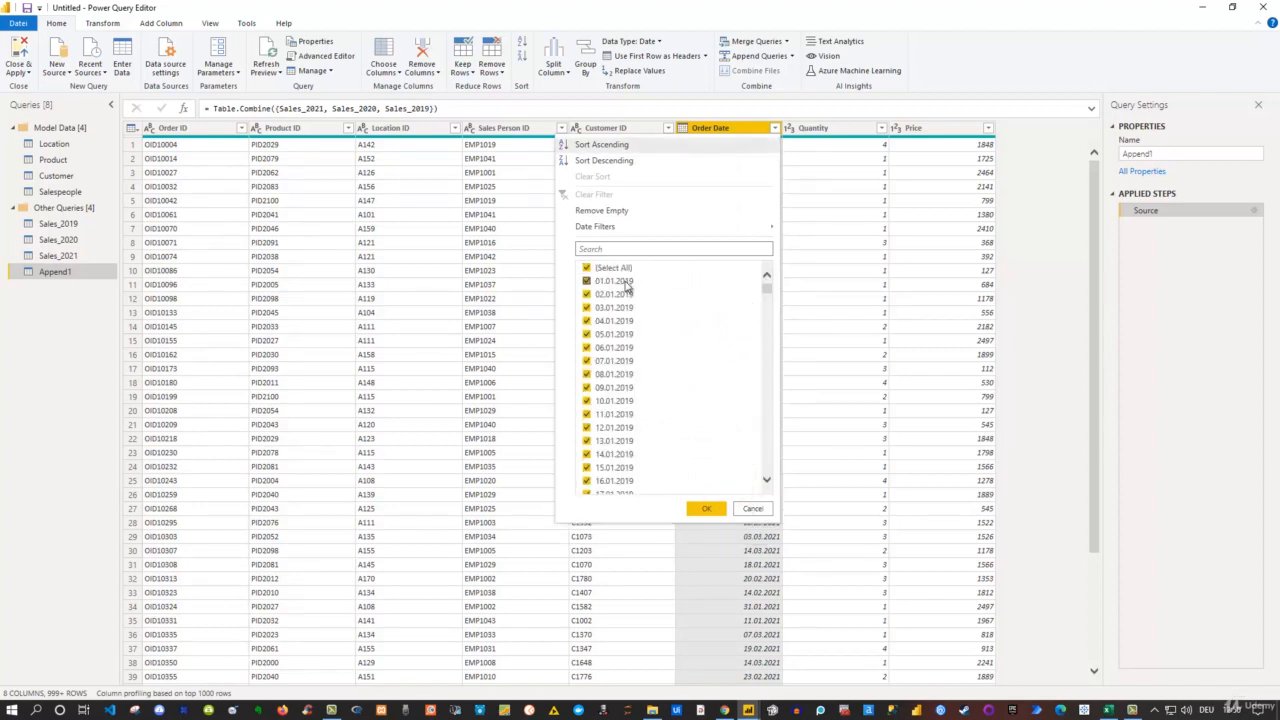
drag(767, 292, 767, 466)
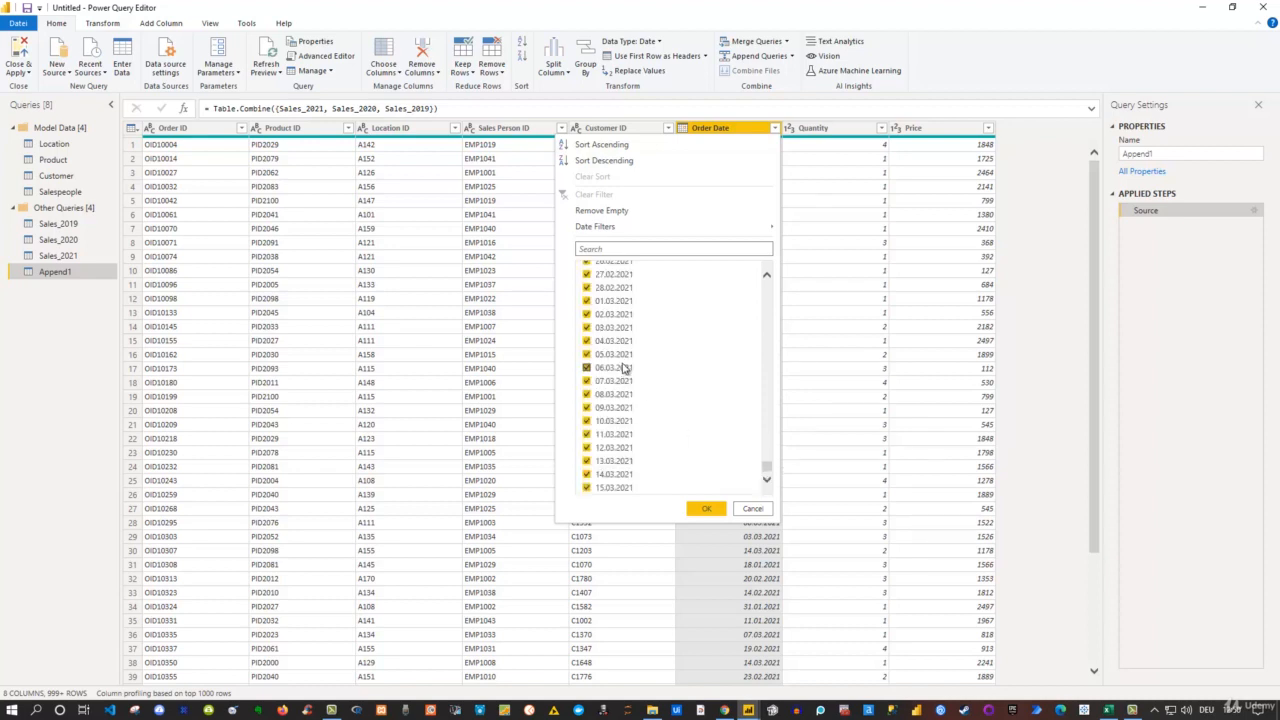
click(752, 509)
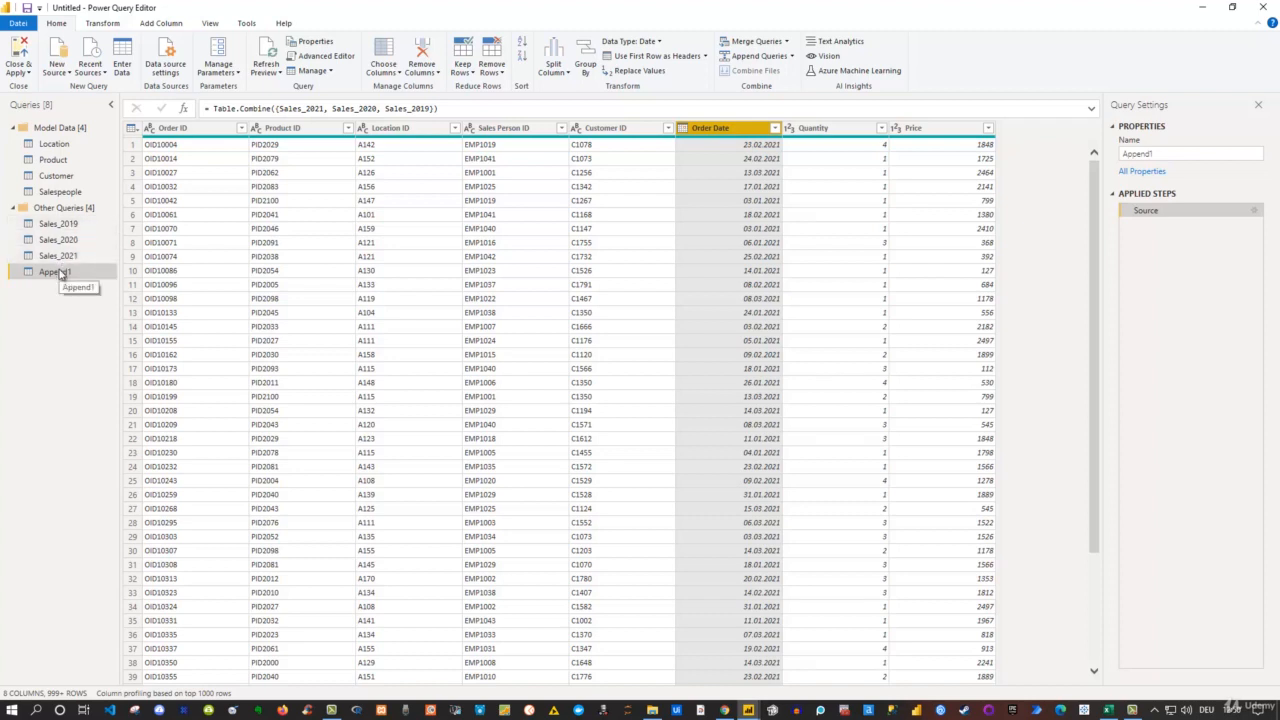
Rename the appended query as Sales and move it into the Model Data group below Salespeople
click(1167, 153)
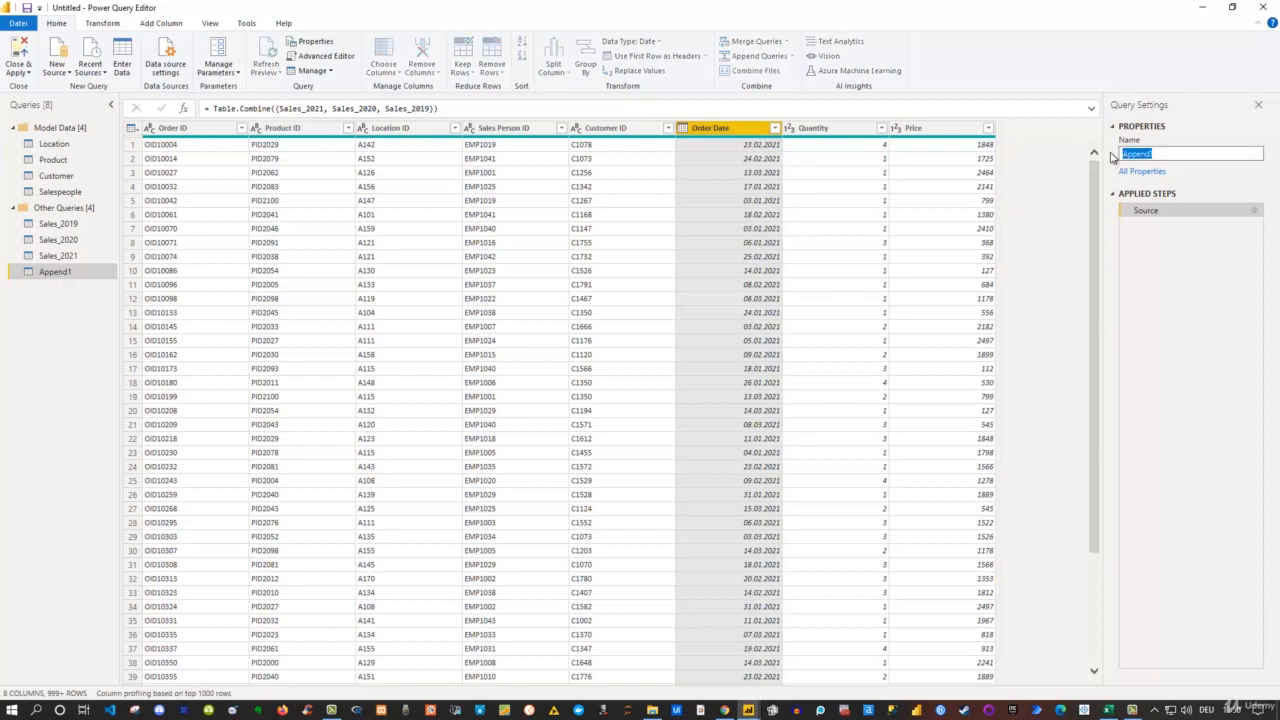
text(Sales)
key(Return)
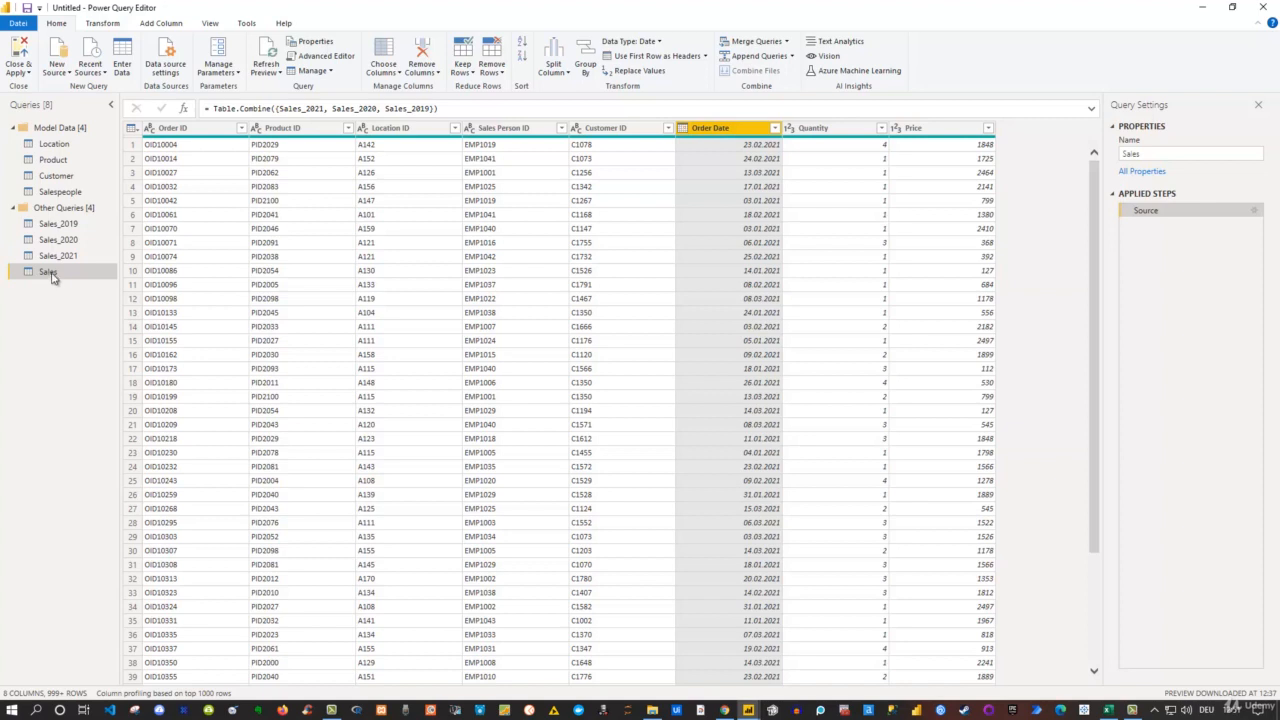
drag(52, 278, 80, 206)
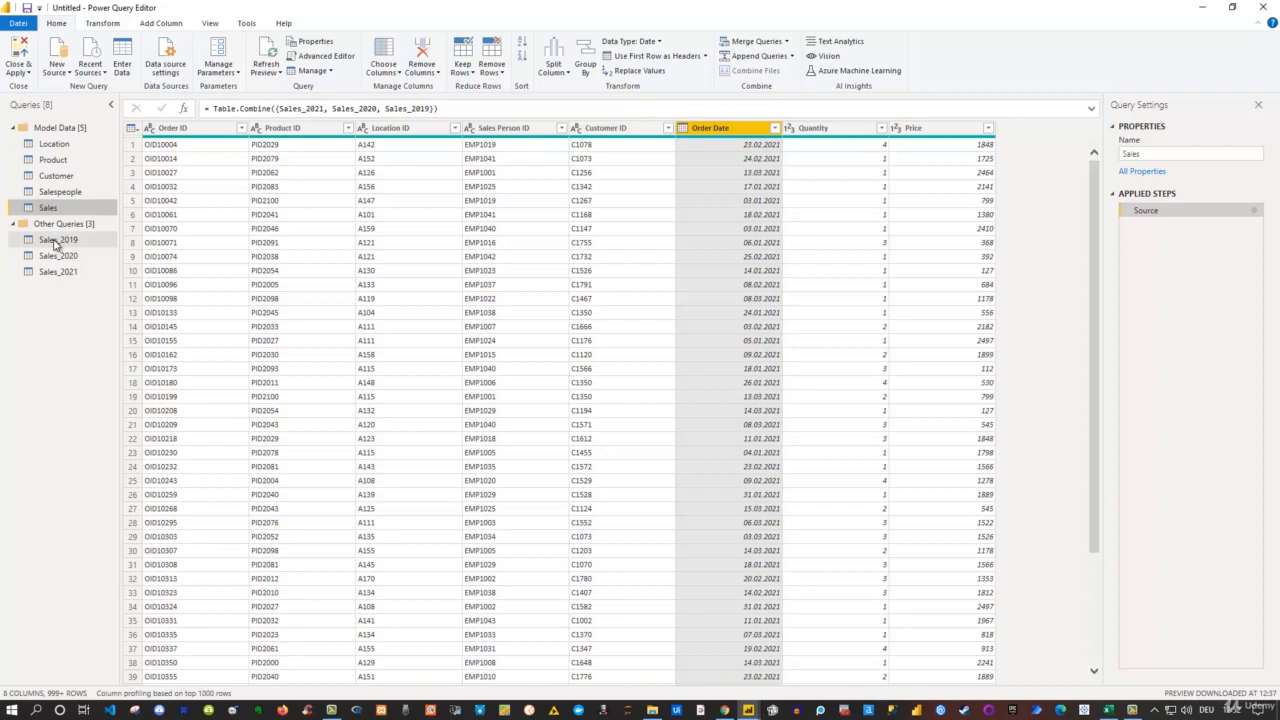
Disable loading for the Sales_2019, Sales_2020 and Sales_2021 queries
right_click(56, 244)
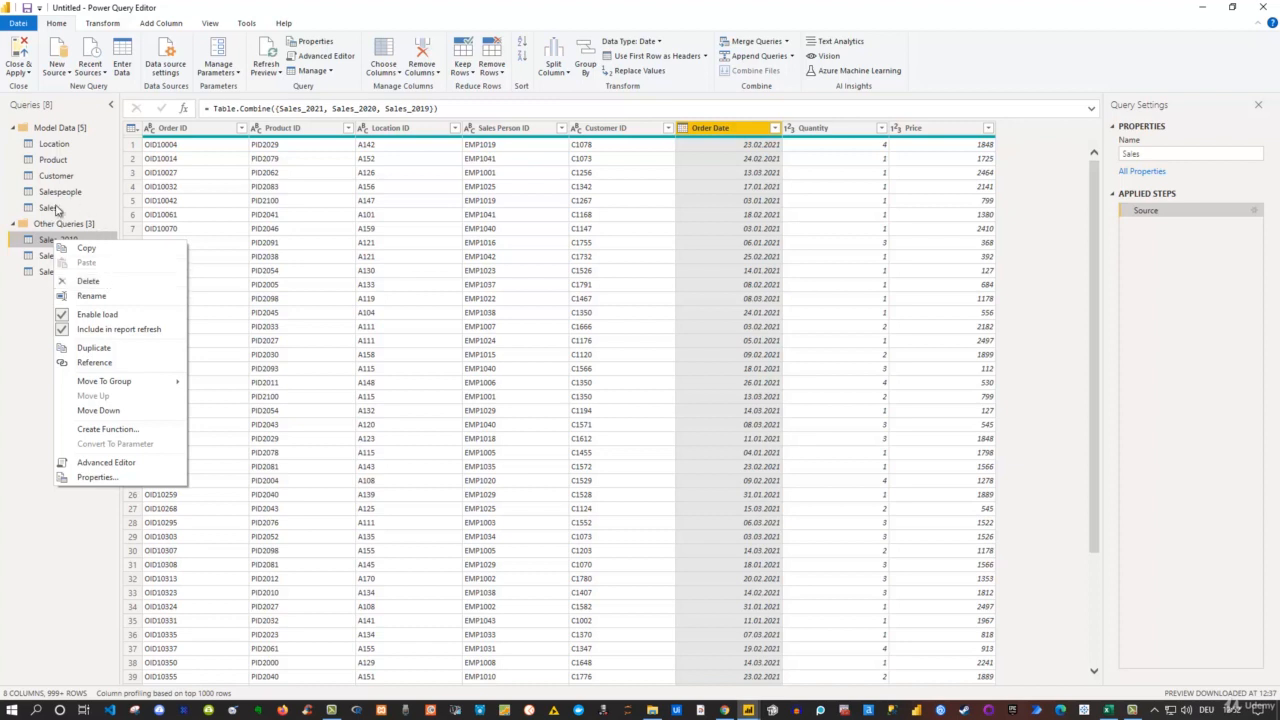
click(100, 316)
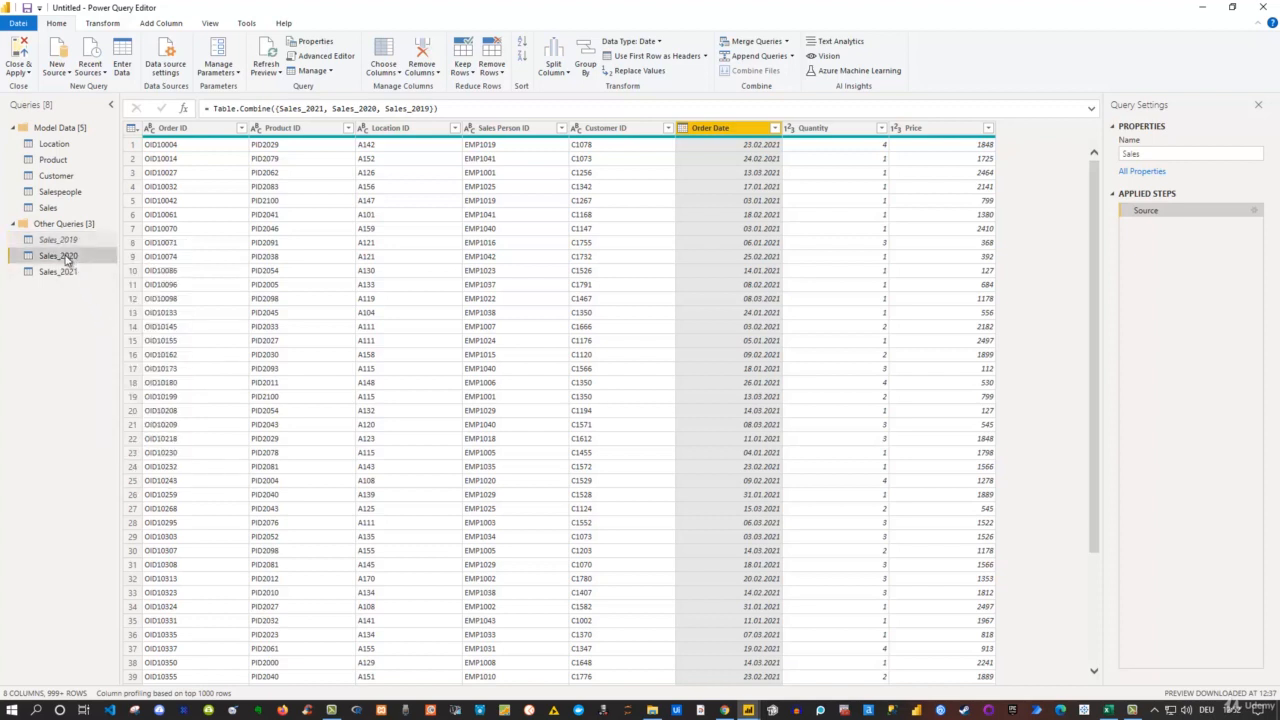
right_click(64, 256)
click(100, 330)
right_click(54, 273)
click(93, 342)
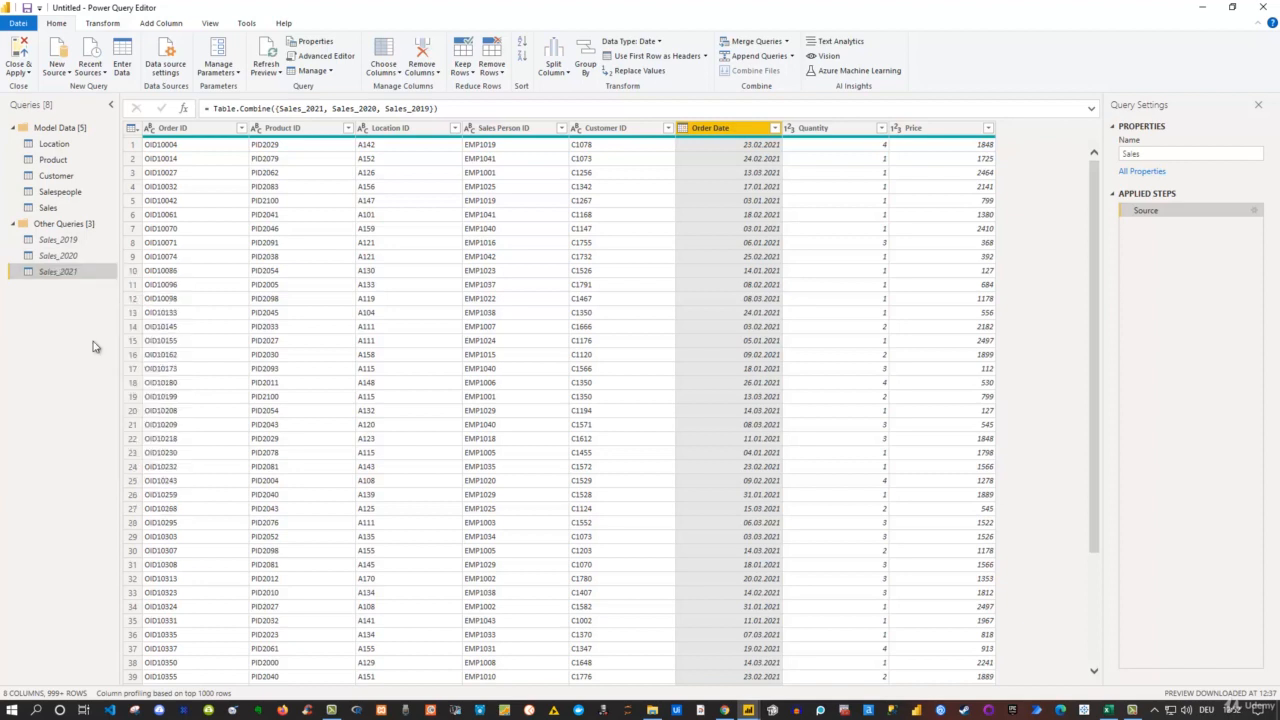
Review the load and report refresh options of Sales_2019 and Sales_2021, then return to the combined Sales query
right_click(55, 243)
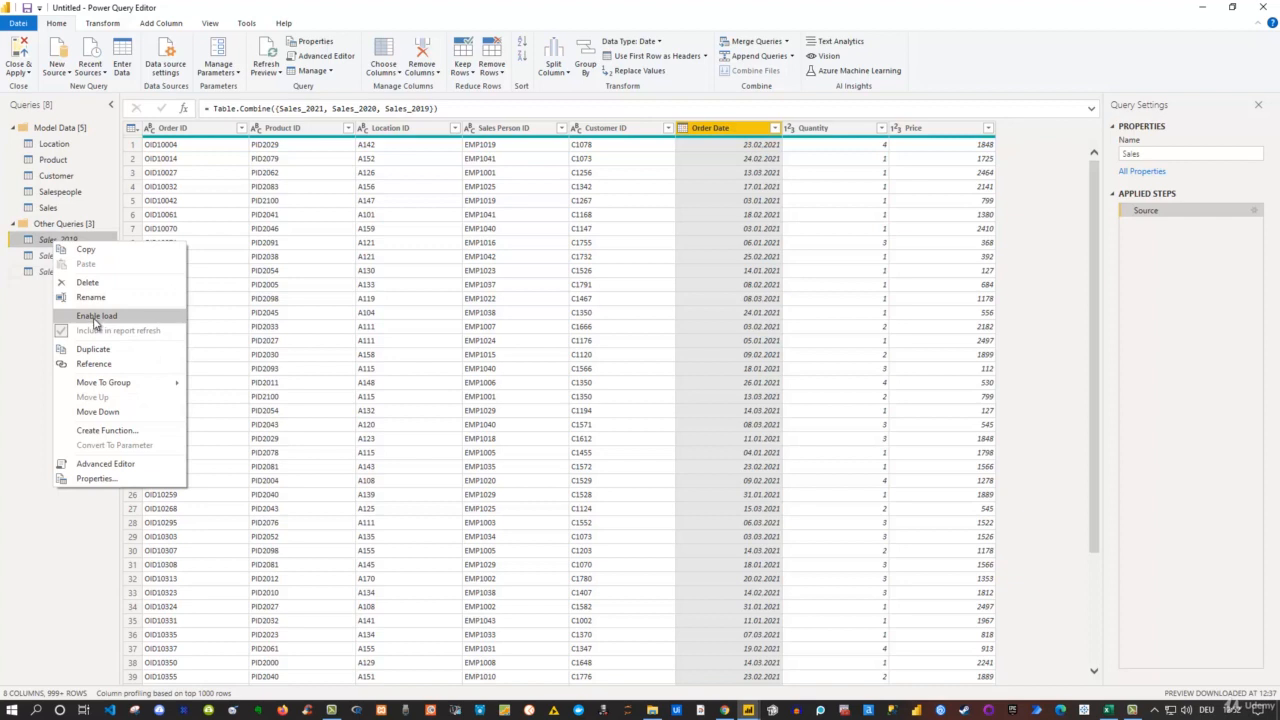
click(27, 311)
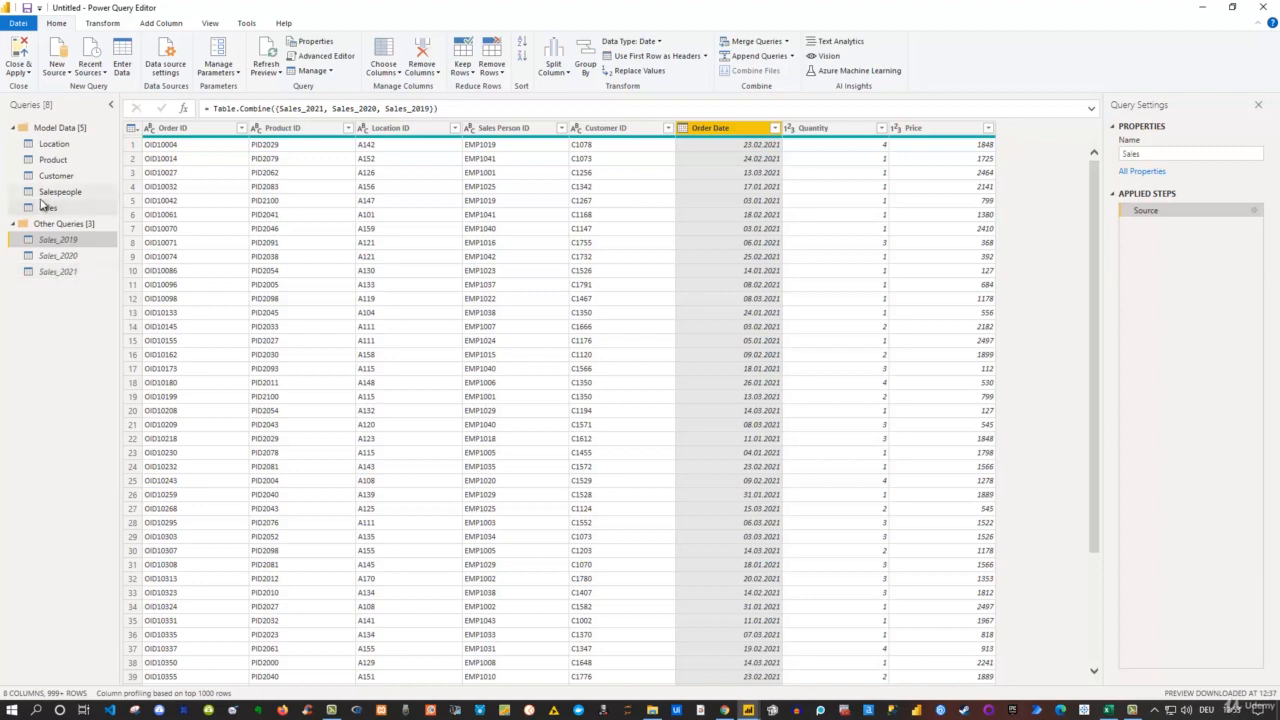
right_click(70, 278)
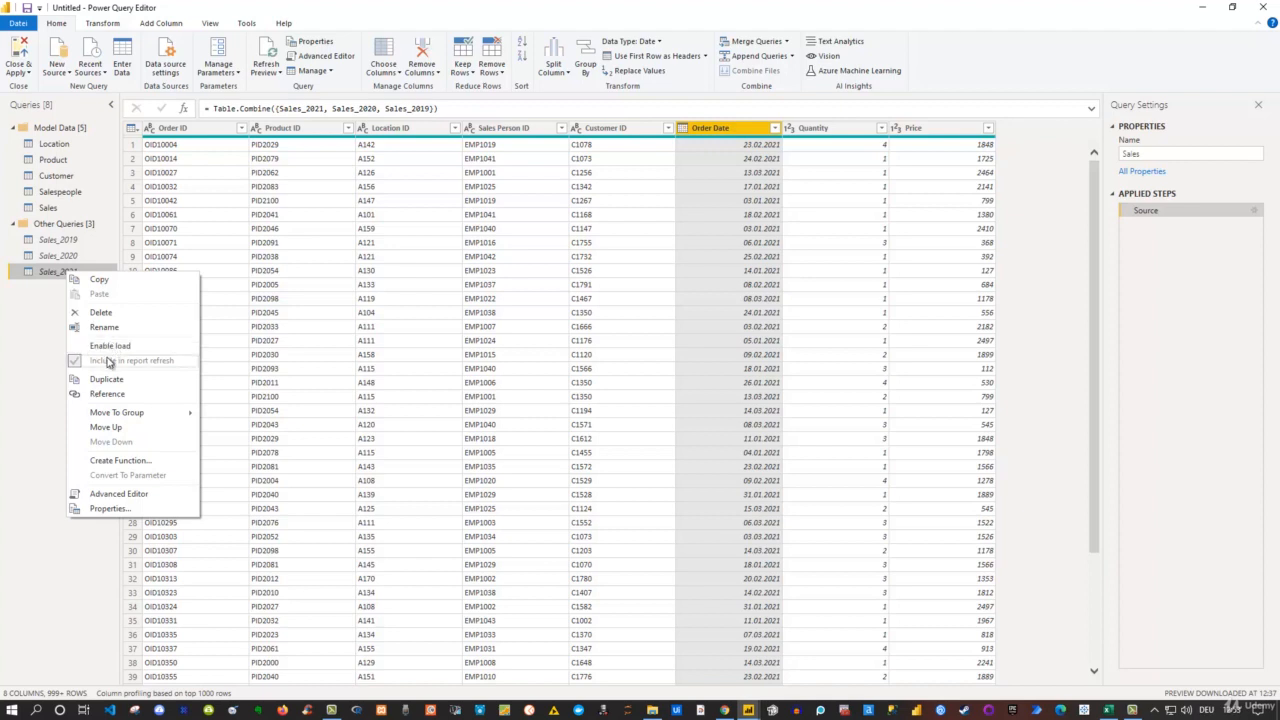
click(29, 330)
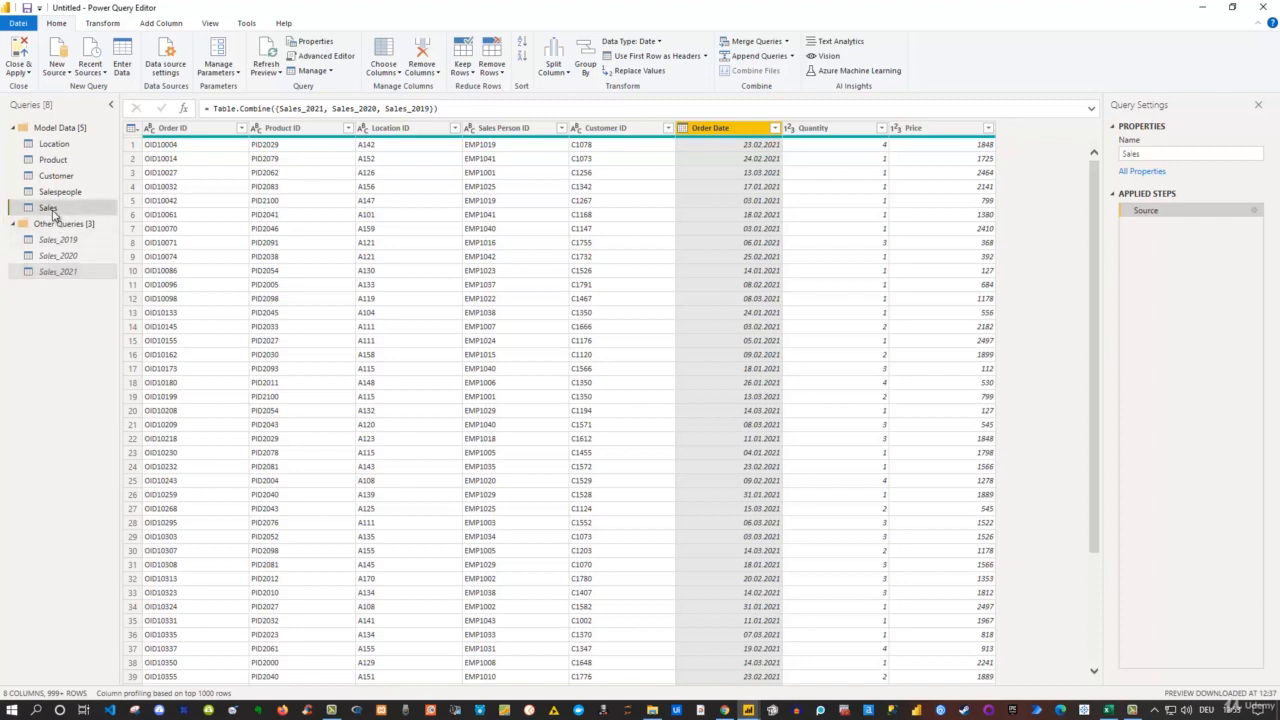
click(53, 210)
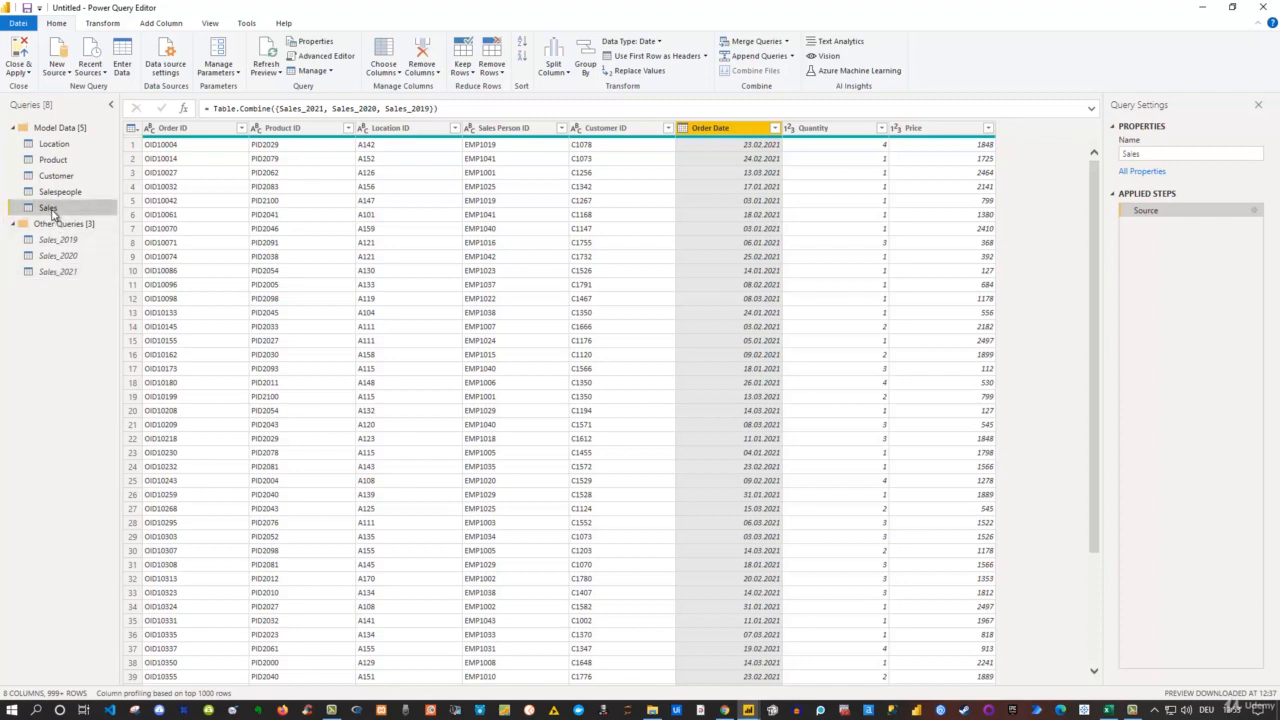